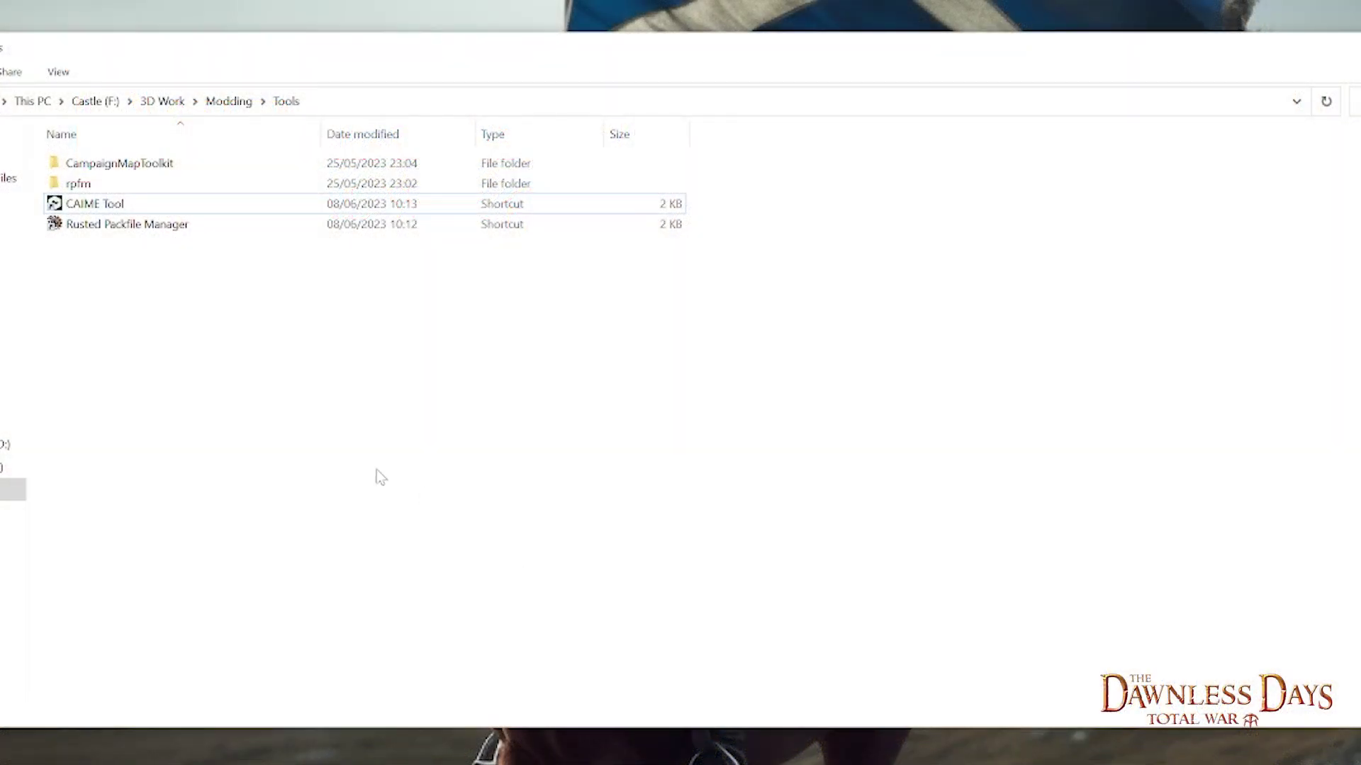
Launch the CAIME Tool and set its base game preference to Attila, saving the preferences.
{"action": "double_click", "coordinate": [87, 203]}
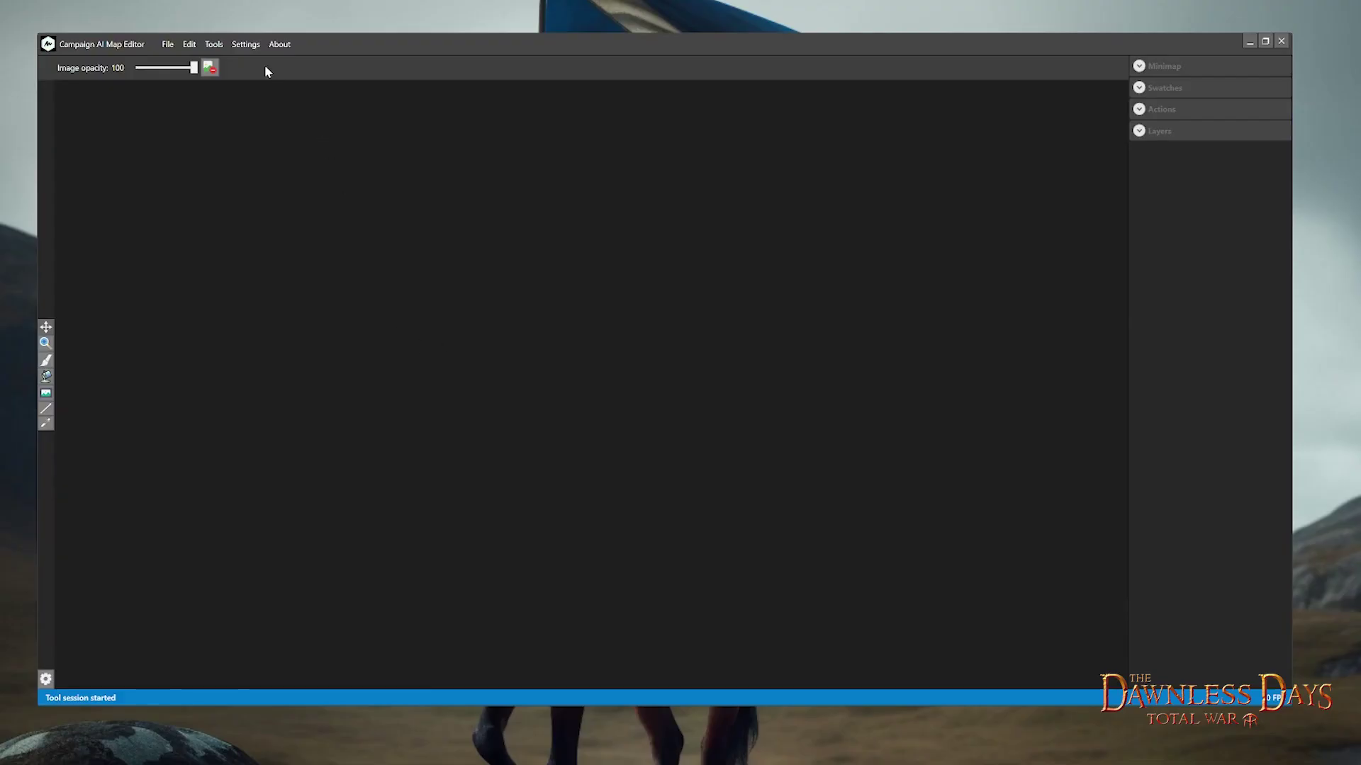
{"action": "left_click", "coordinate": [245, 44]}
{"action": "left_click", "coordinate": [256, 61]}
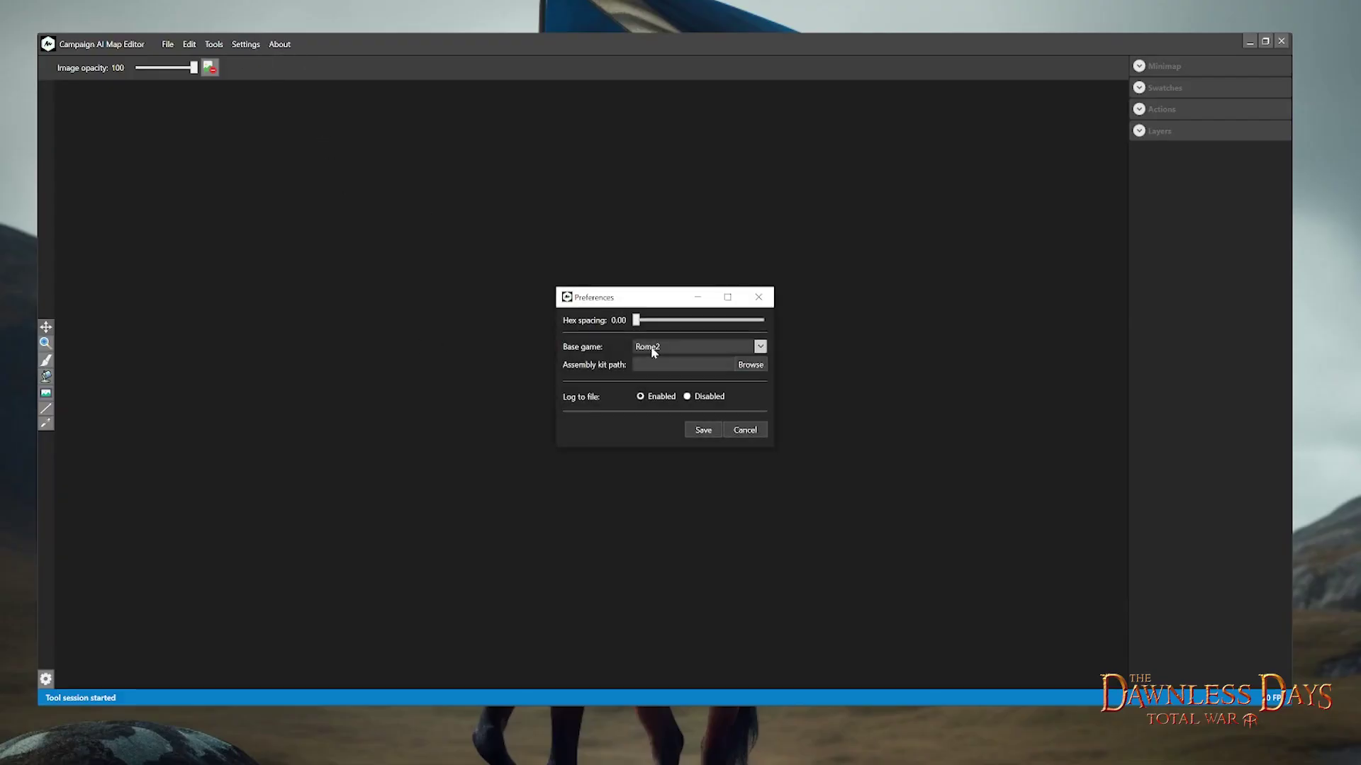
{"action": "left_click", "coordinate": [653, 352]}
{"action": "left_click", "coordinate": [655, 373]}
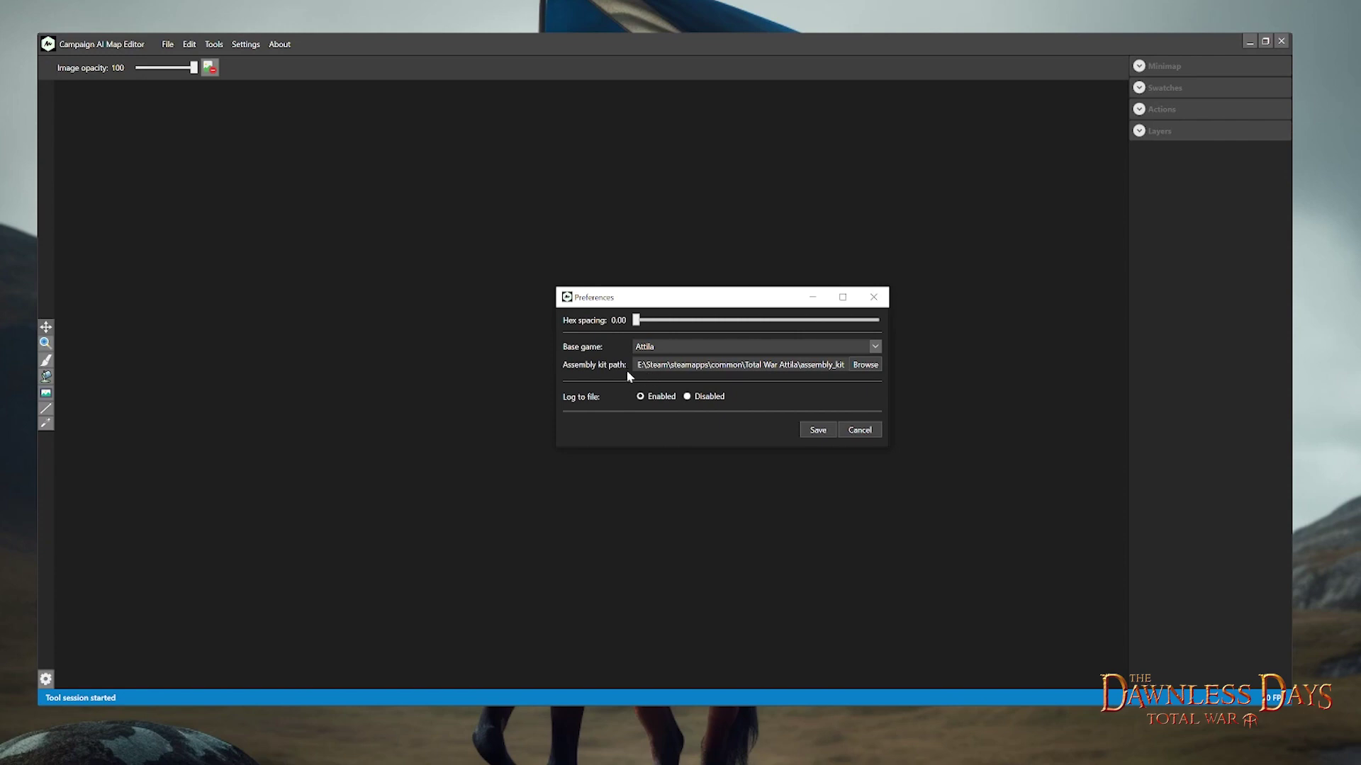
{"action": "left_click", "coordinate": [817, 430]}
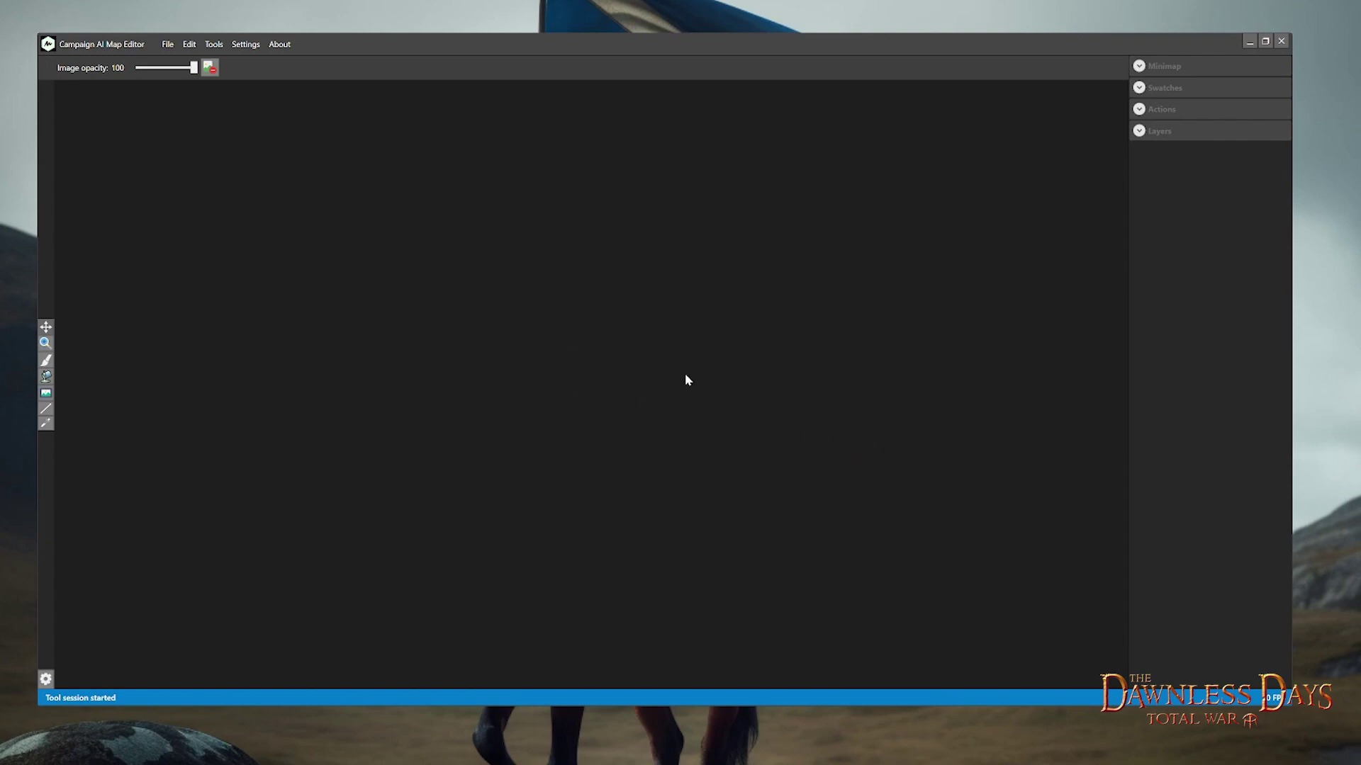
Open the main_attila_map hex project from raw_data\EmpireDesignData\campaign_maps in the assembly kit.
{"action": "left_click", "coordinate": [168, 45]}
{"action": "left_click", "coordinate": [178, 75]}
{"action": "double_click", "coordinate": [190, 129]}
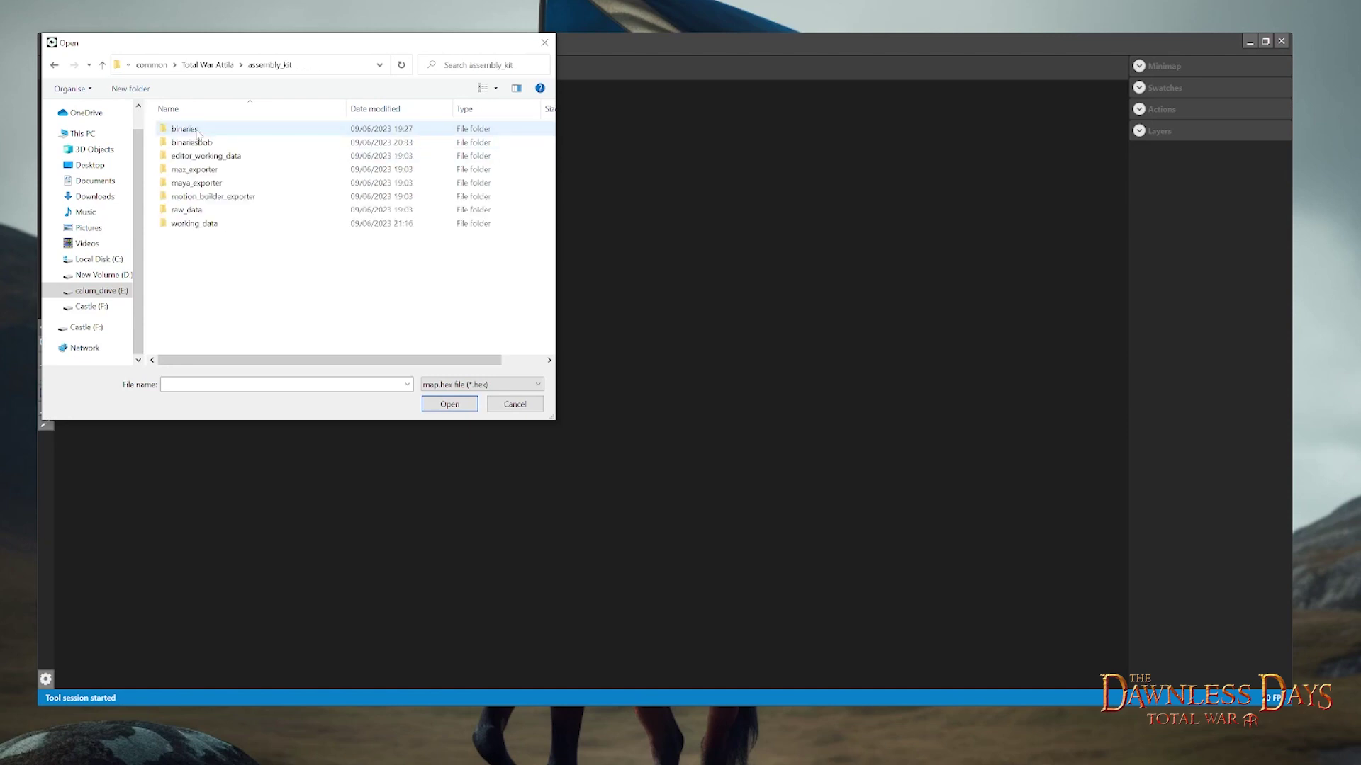
{"action": "double_click", "coordinate": [187, 210]}
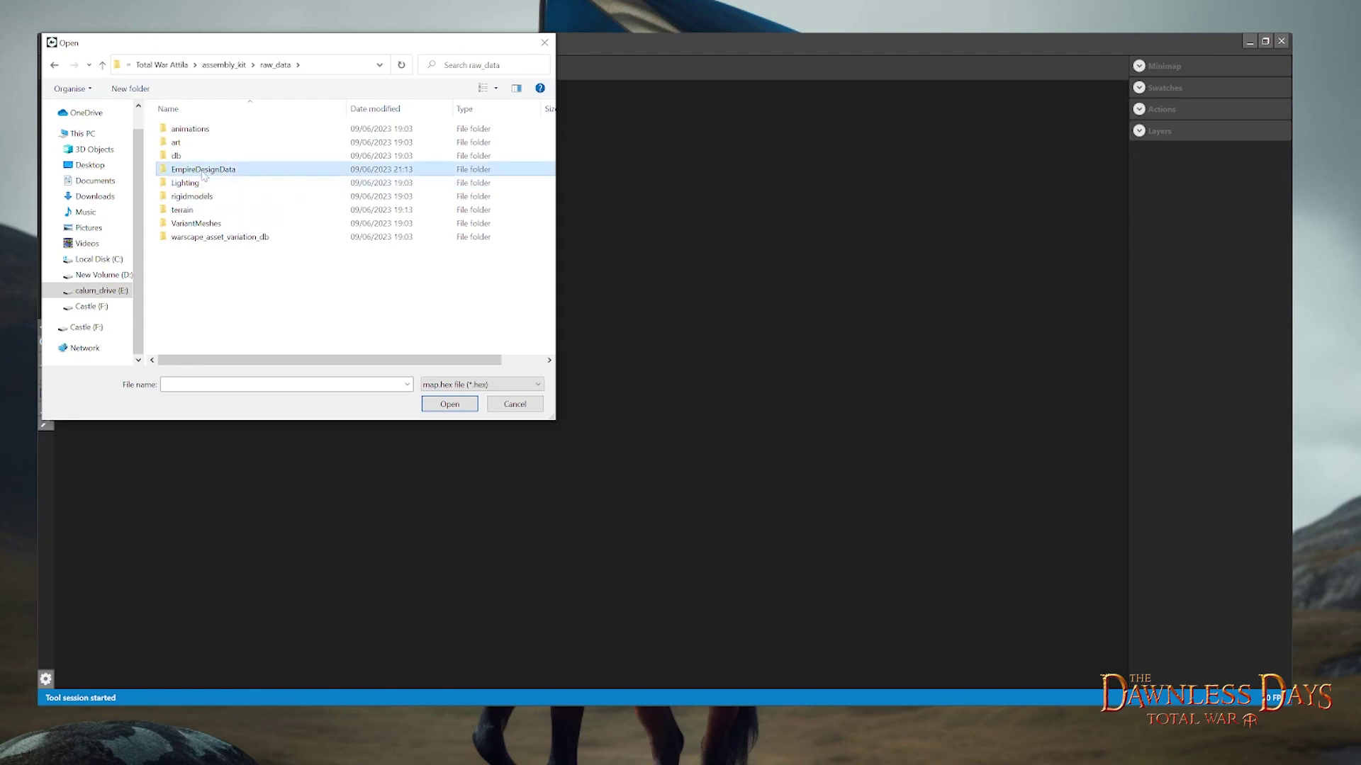
{"action": "double_click", "coordinate": [205, 170]}
{"action": "double_click", "coordinate": [206, 130]}
{"action": "double_click", "coordinate": [199, 129]}
{"action": "double_click", "coordinate": [191, 143]}
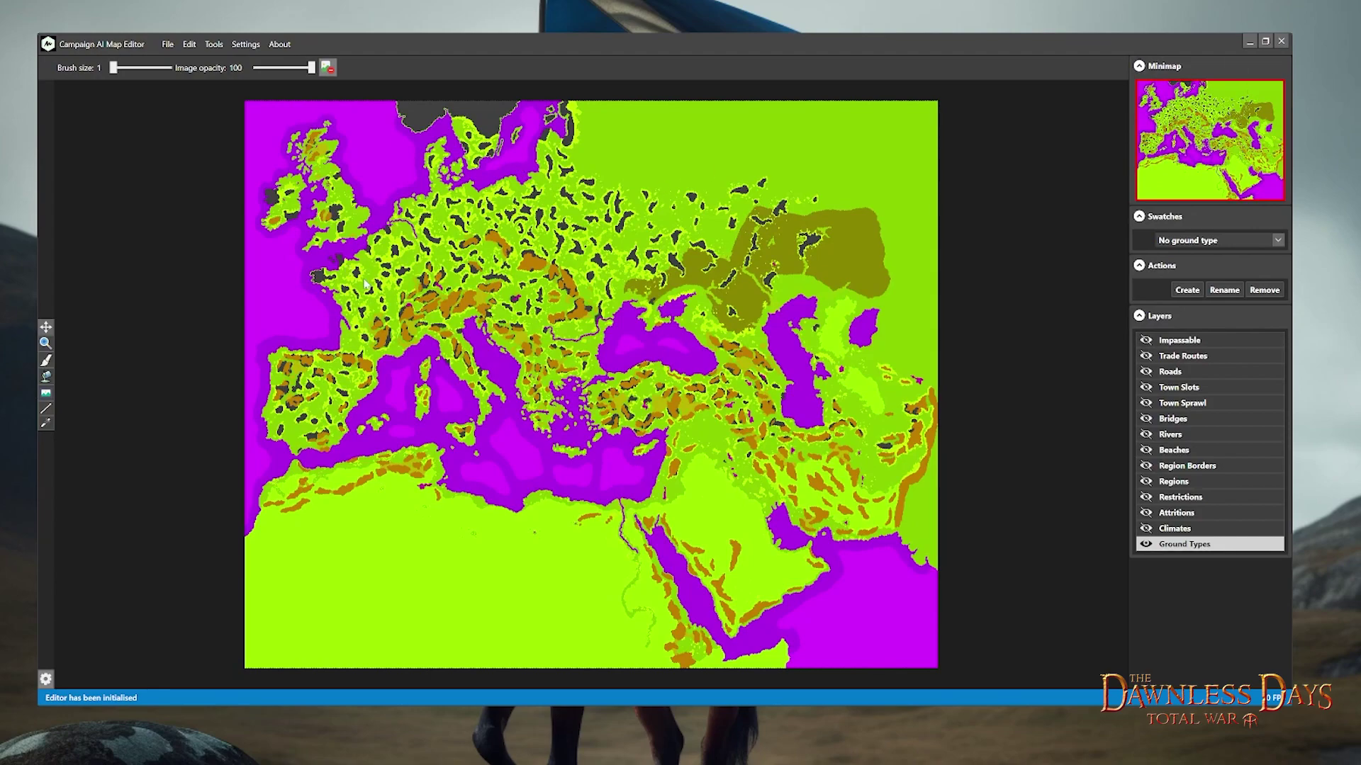
Select the Impassable layer and make it visible on the map around Scotland.
{"action": "scroll", "coordinate": [277, 177], "scroll_direction": "up", "scroll_amount": 3}
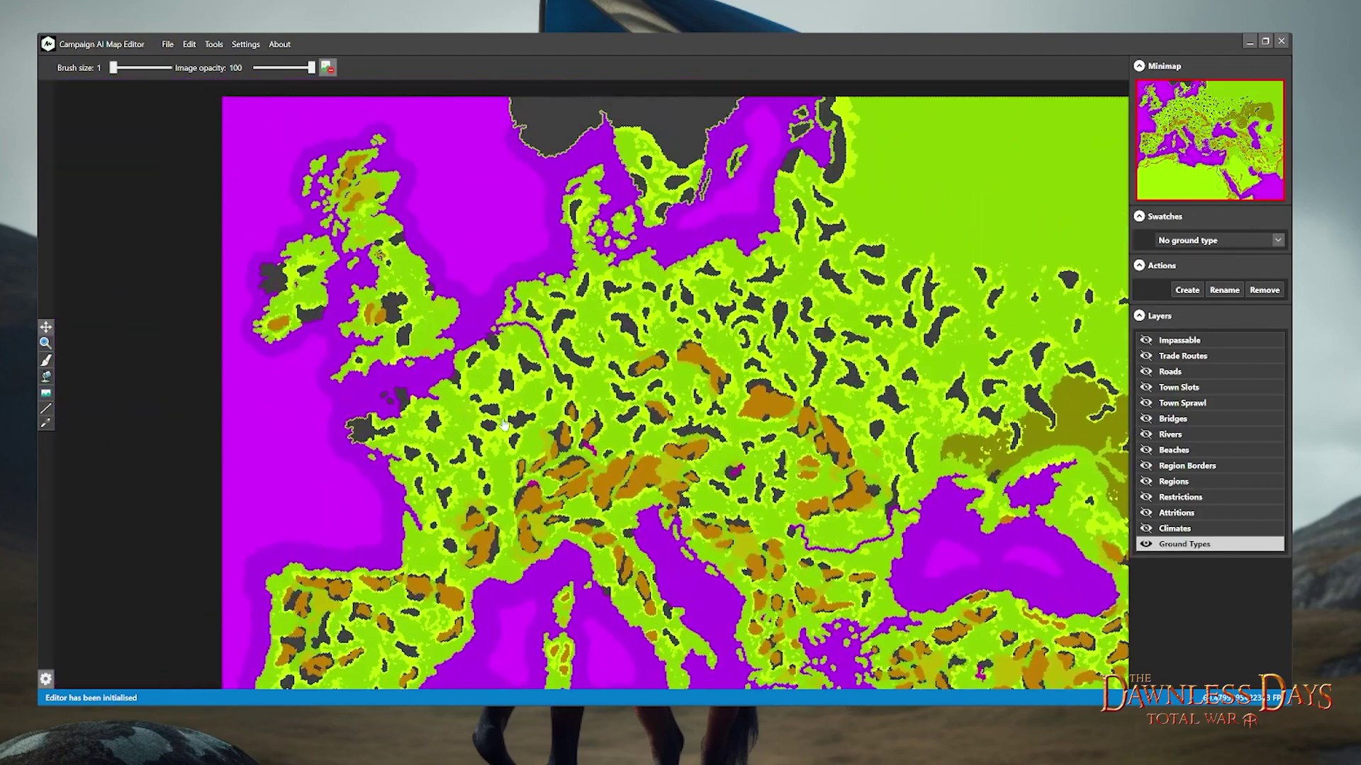
{"action": "scroll", "coordinate": [292, 189], "scroll_direction": "up", "scroll_amount": 5}
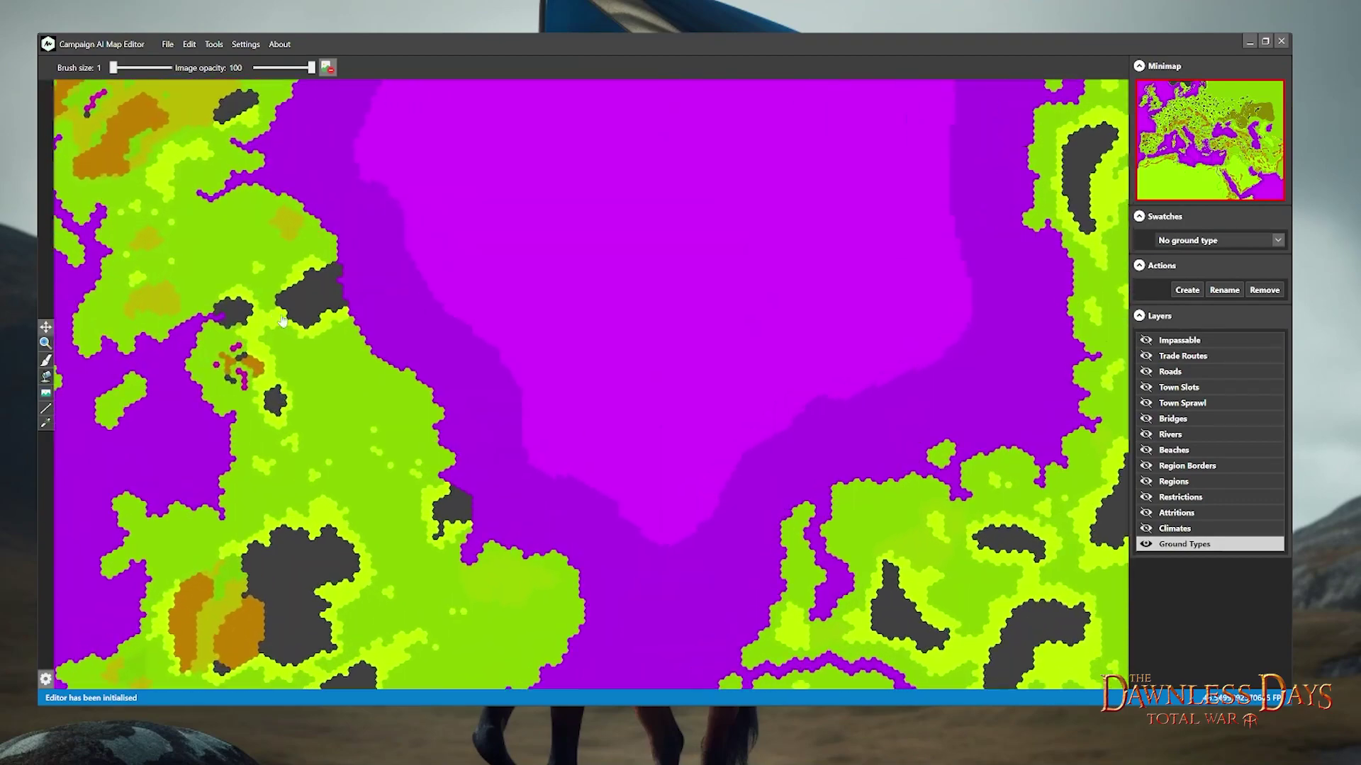
{"action": "scroll", "coordinate": [282, 321], "scroll_direction": "up", "scroll_amount": 5}
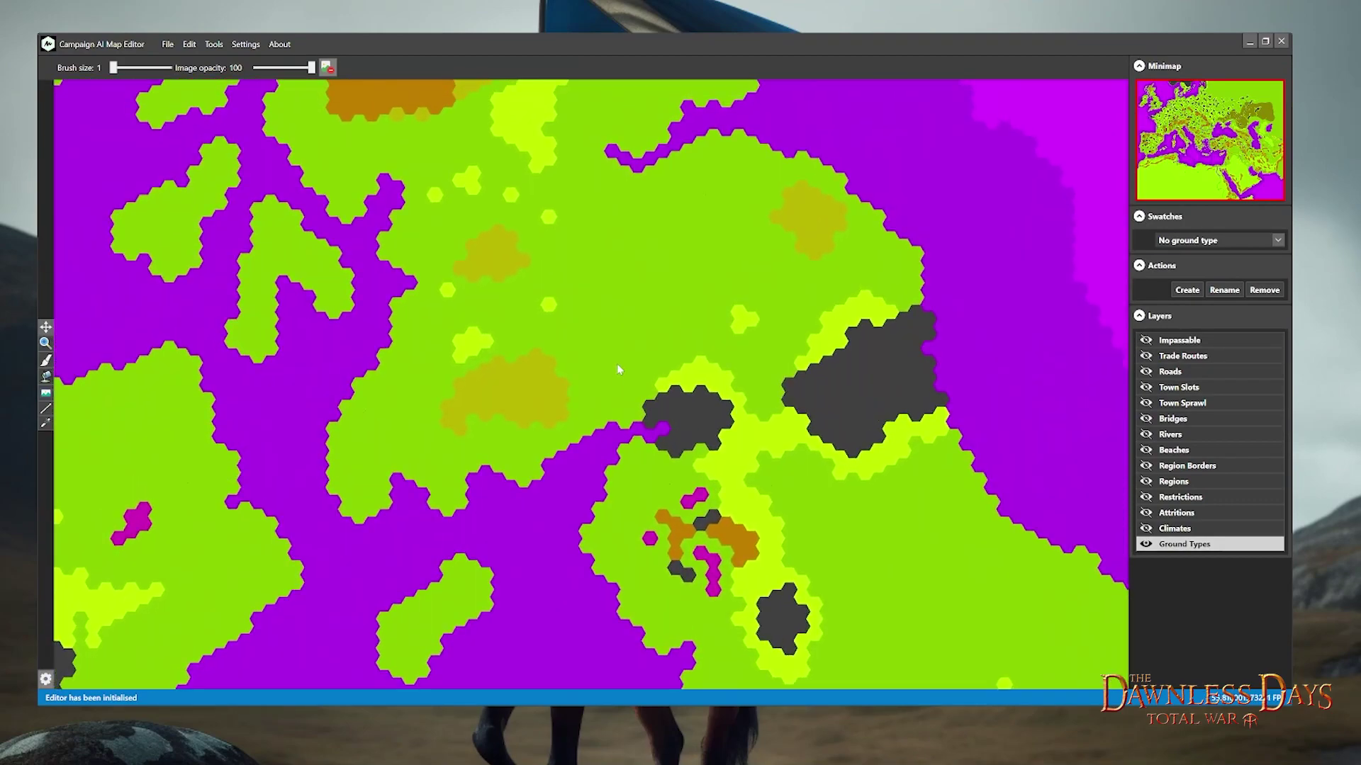
{"action": "scroll", "coordinate": [618, 369], "scroll_direction": "down", "scroll_amount": 2}
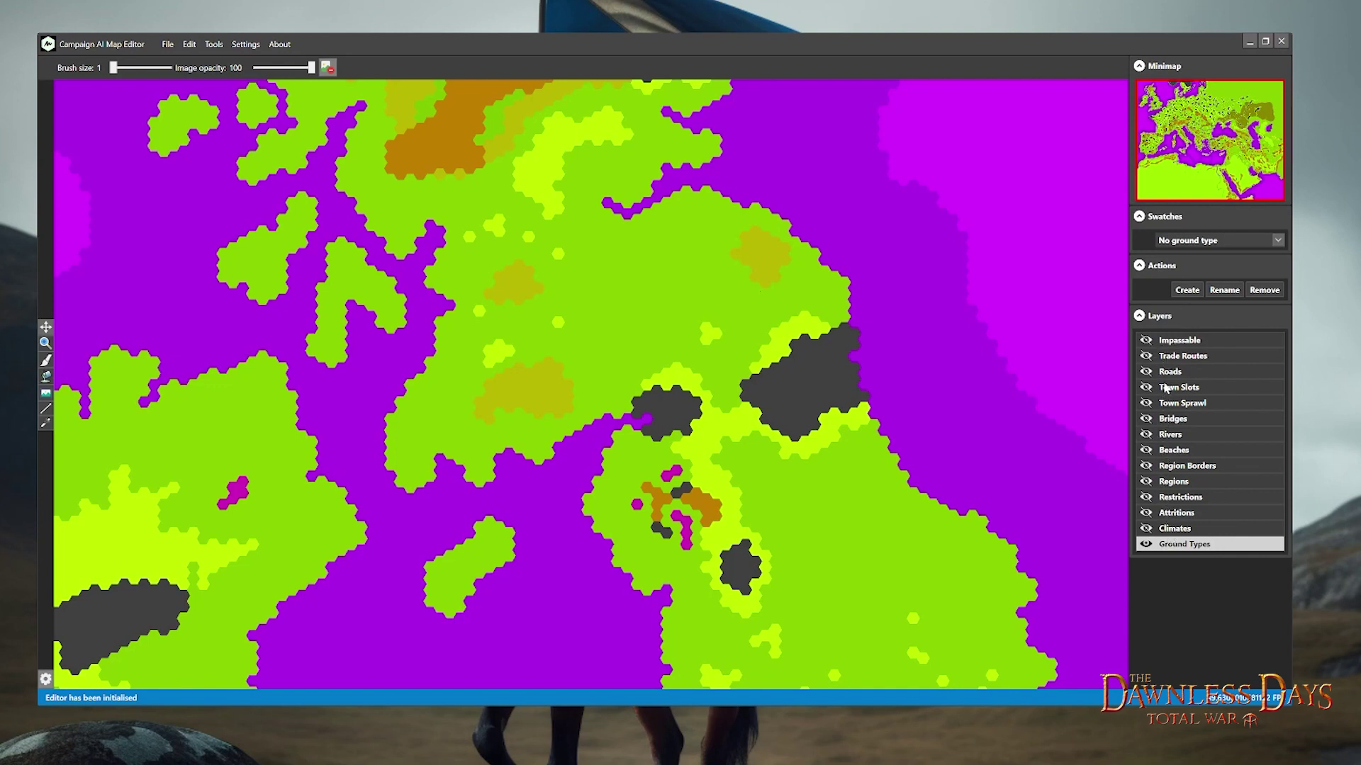
{"action": "left_click", "coordinate": [1174, 341]}
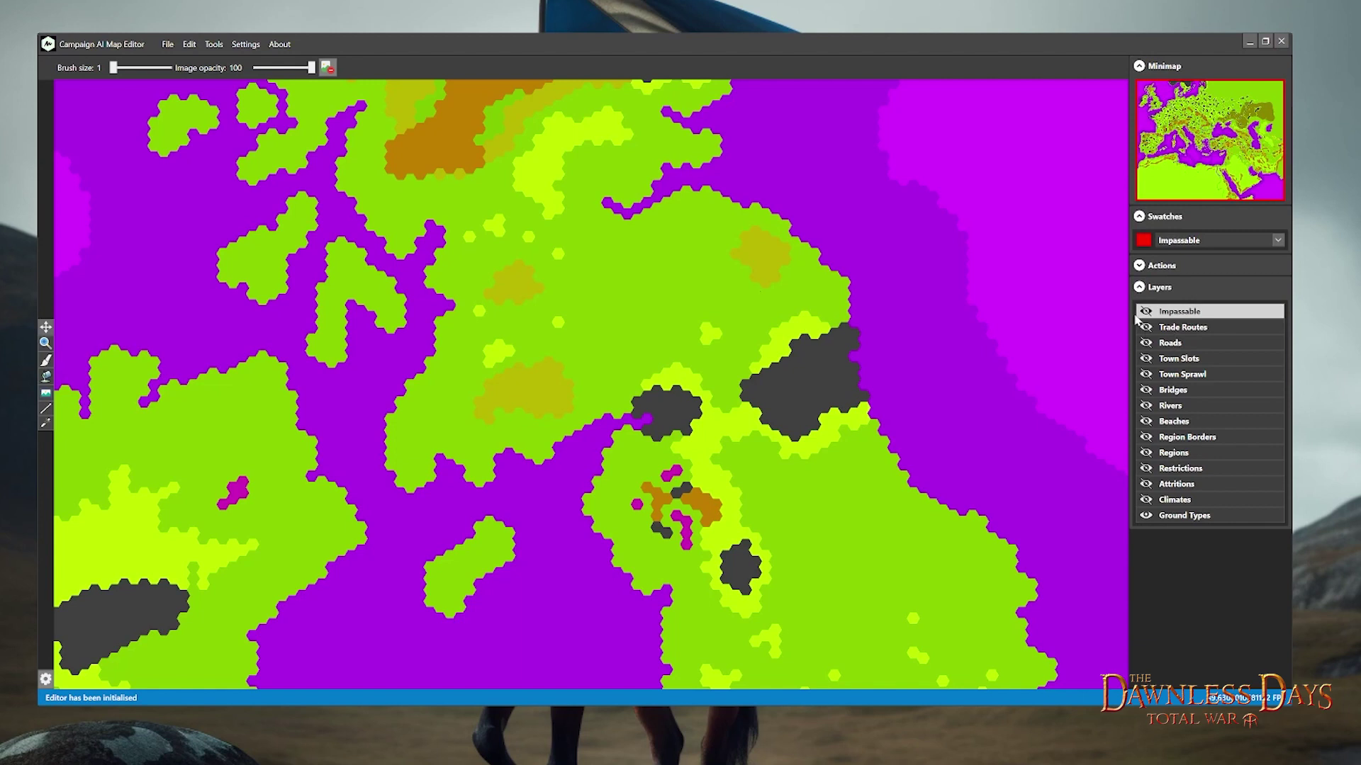
{"action": "left_click", "coordinate": [1146, 312]}
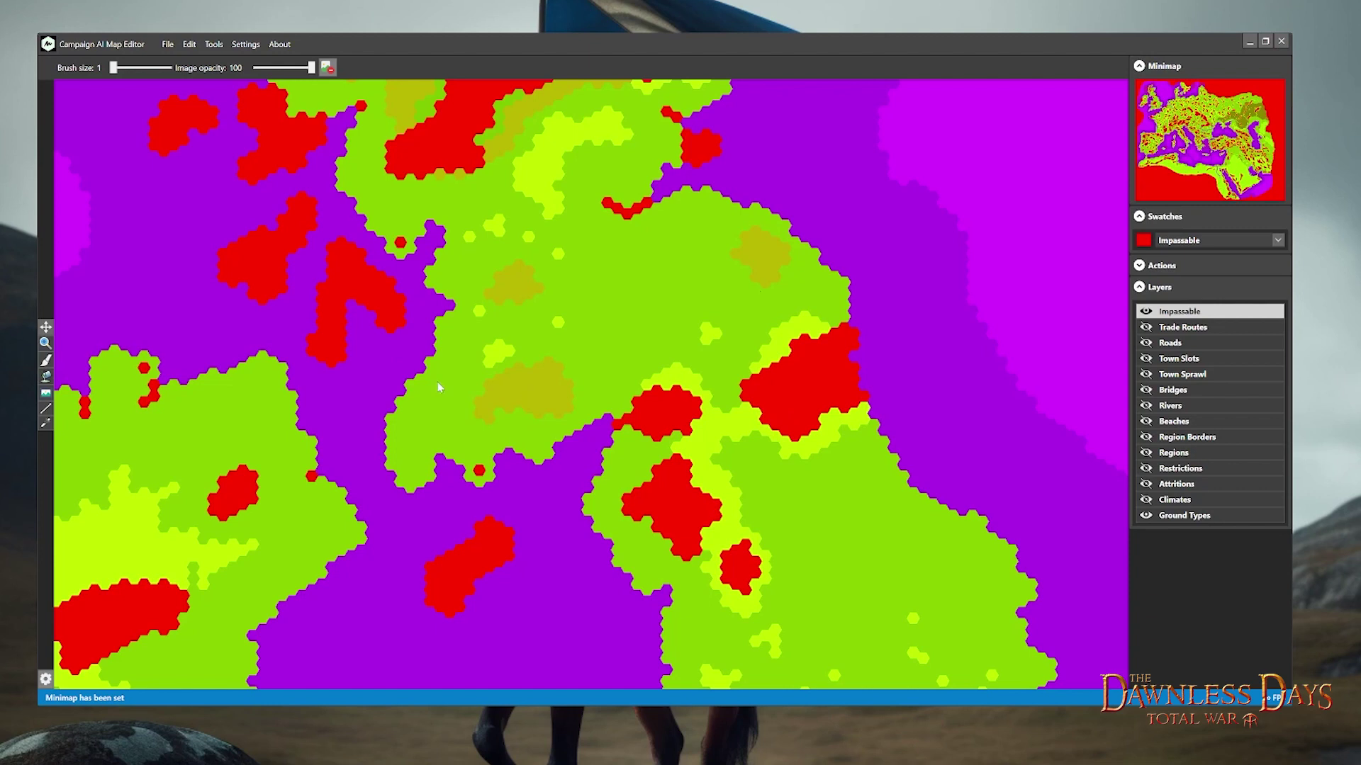
Load the tile_map image from raw_data\terrain\campaigns\main_attila_map as an overlay and set its opacity to 53.
{"action": "left_click", "coordinate": [46, 395]}
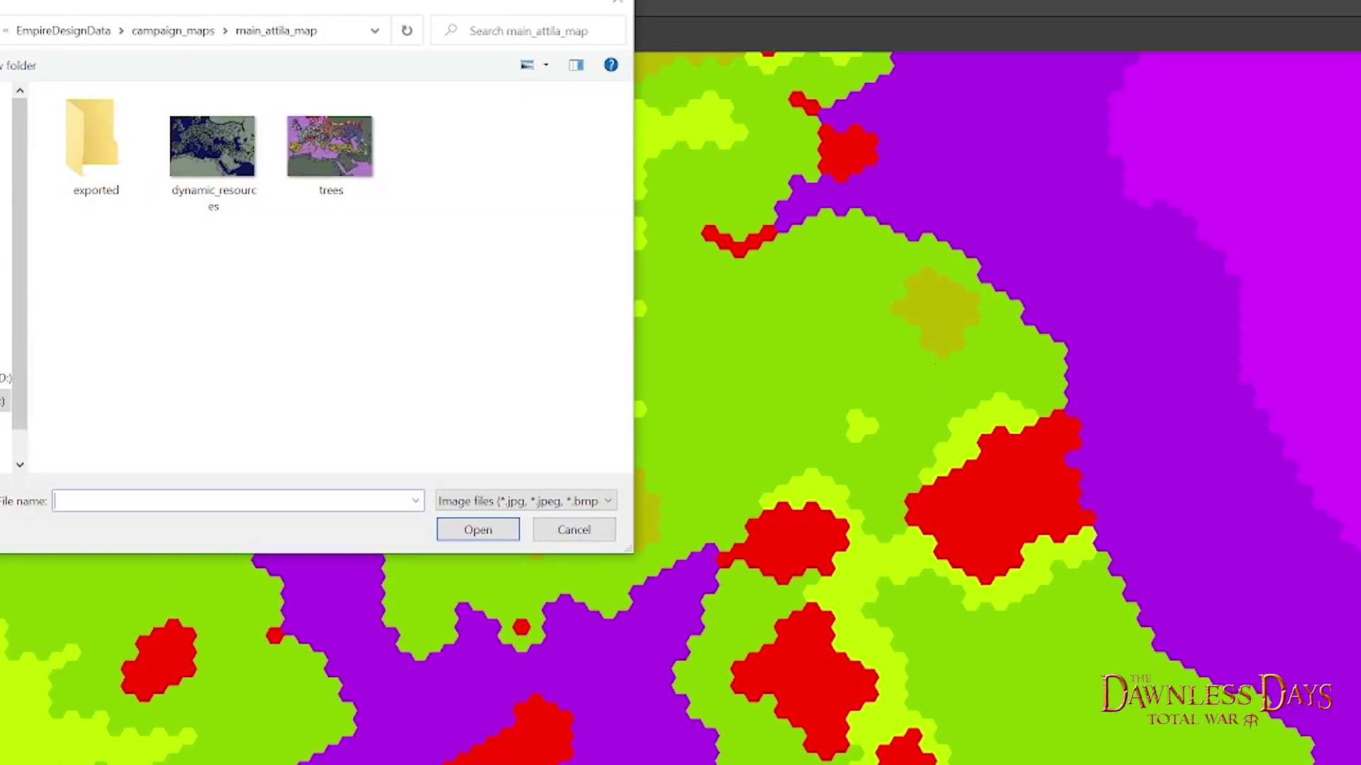
{"action": "key", "text": "alt+Up"}
{"action": "key", "text": "alt+Up"}
{"action": "key", "text": "alt+Up"}
{"action": "left_click", "coordinate": [205, 212]}
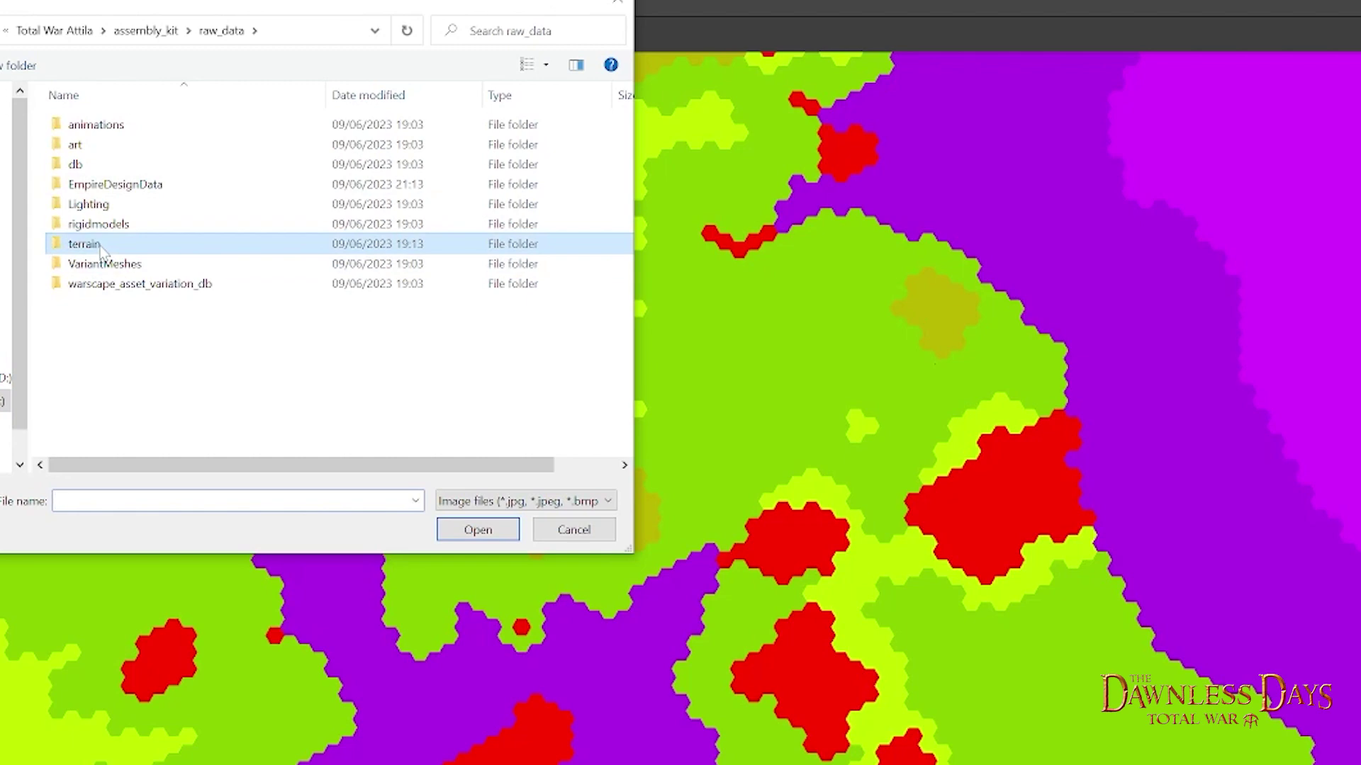
{"action": "double_click", "coordinate": [103, 249]}
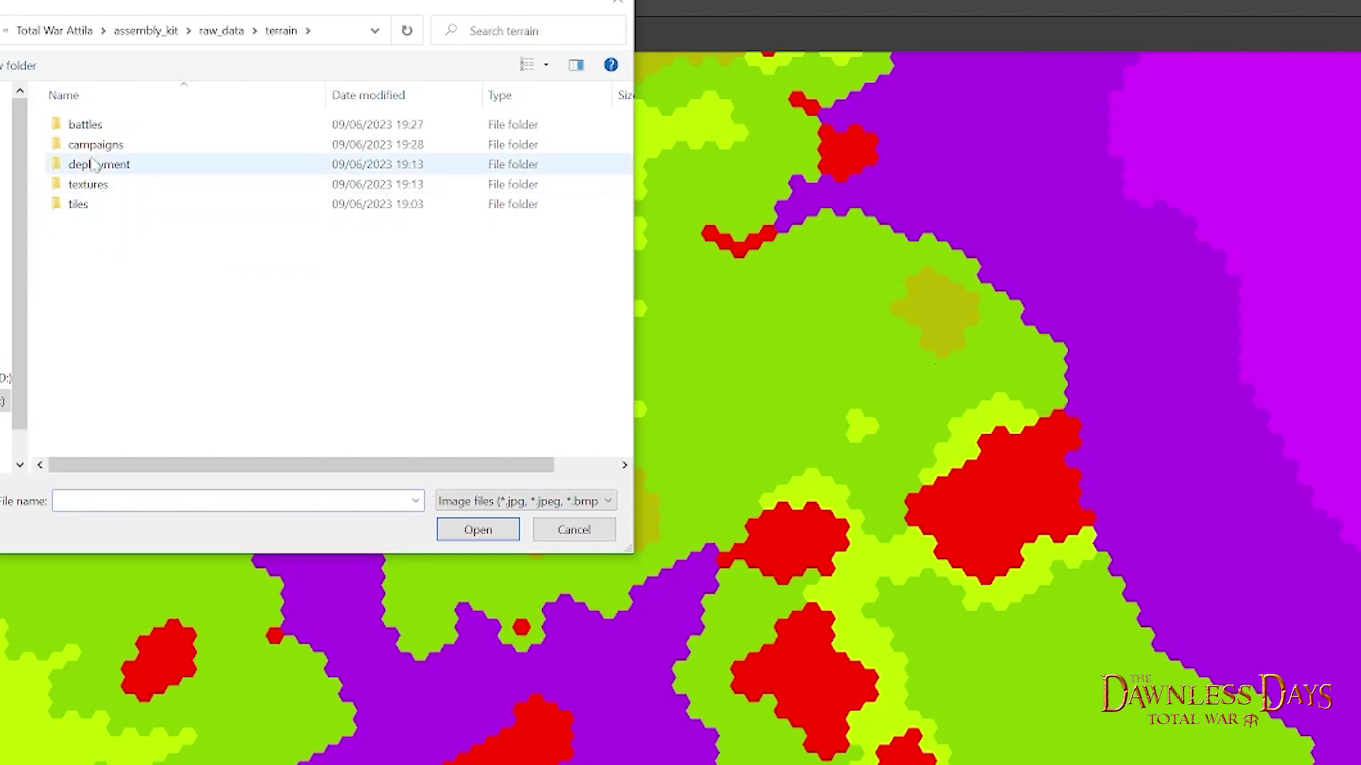
{"action": "double_click", "coordinate": [94, 143]}
{"action": "double_click", "coordinate": [106, 127]}
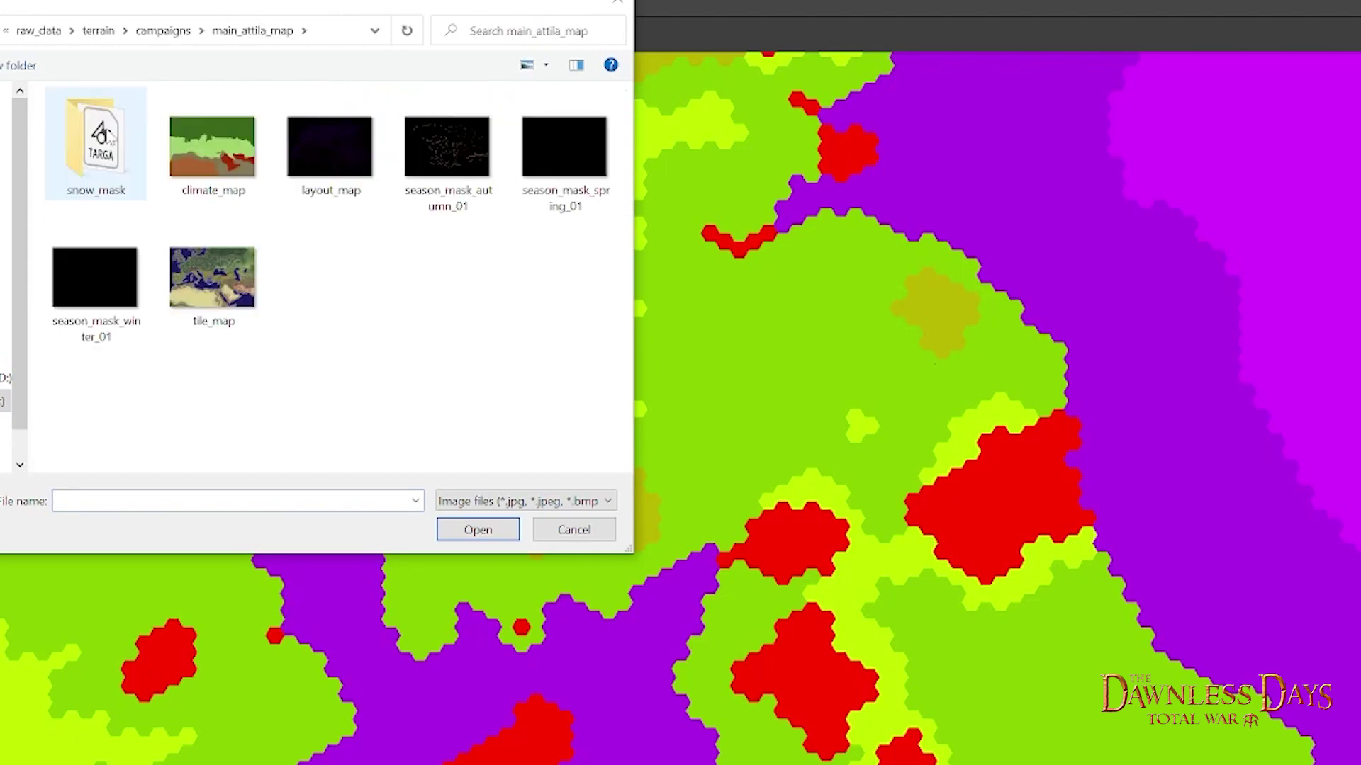
{"action": "left_click", "coordinate": [213, 278]}
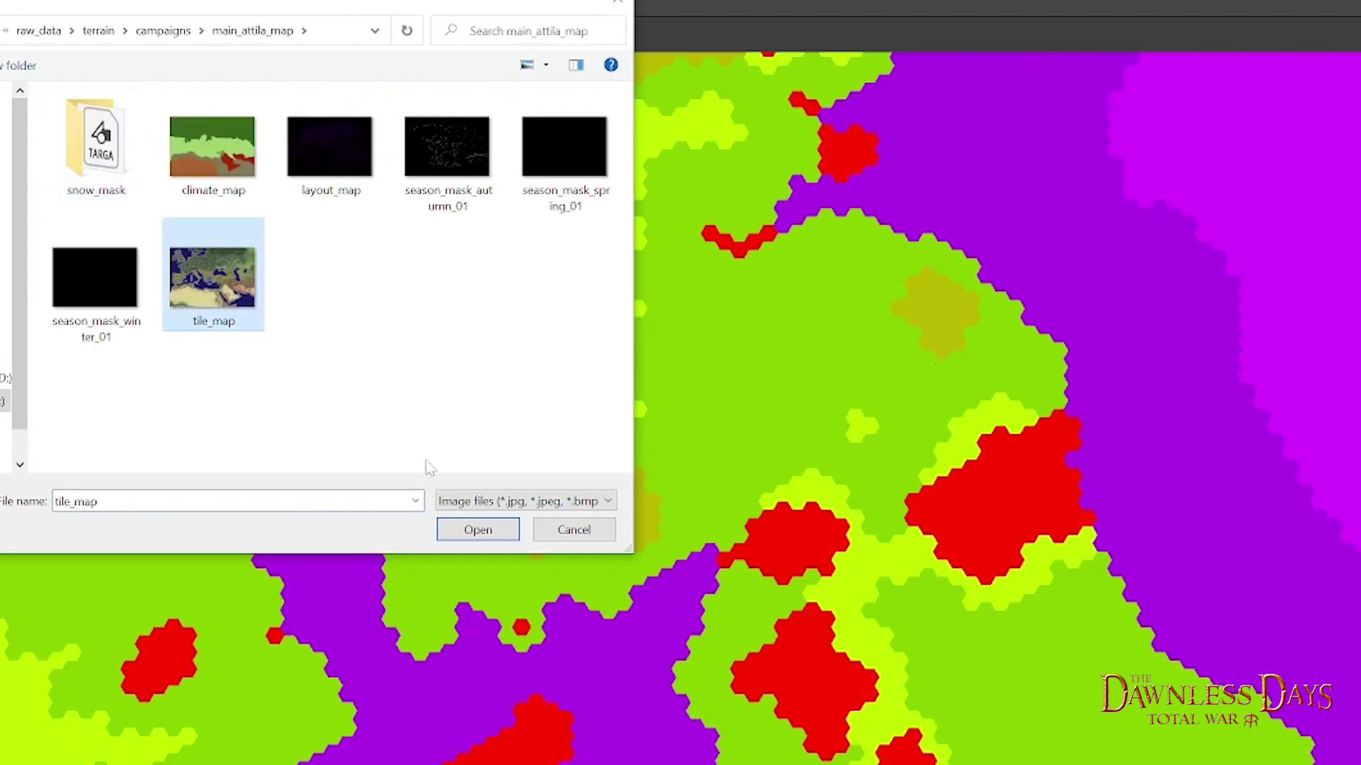
{"action": "left_click", "coordinate": [479, 533]}
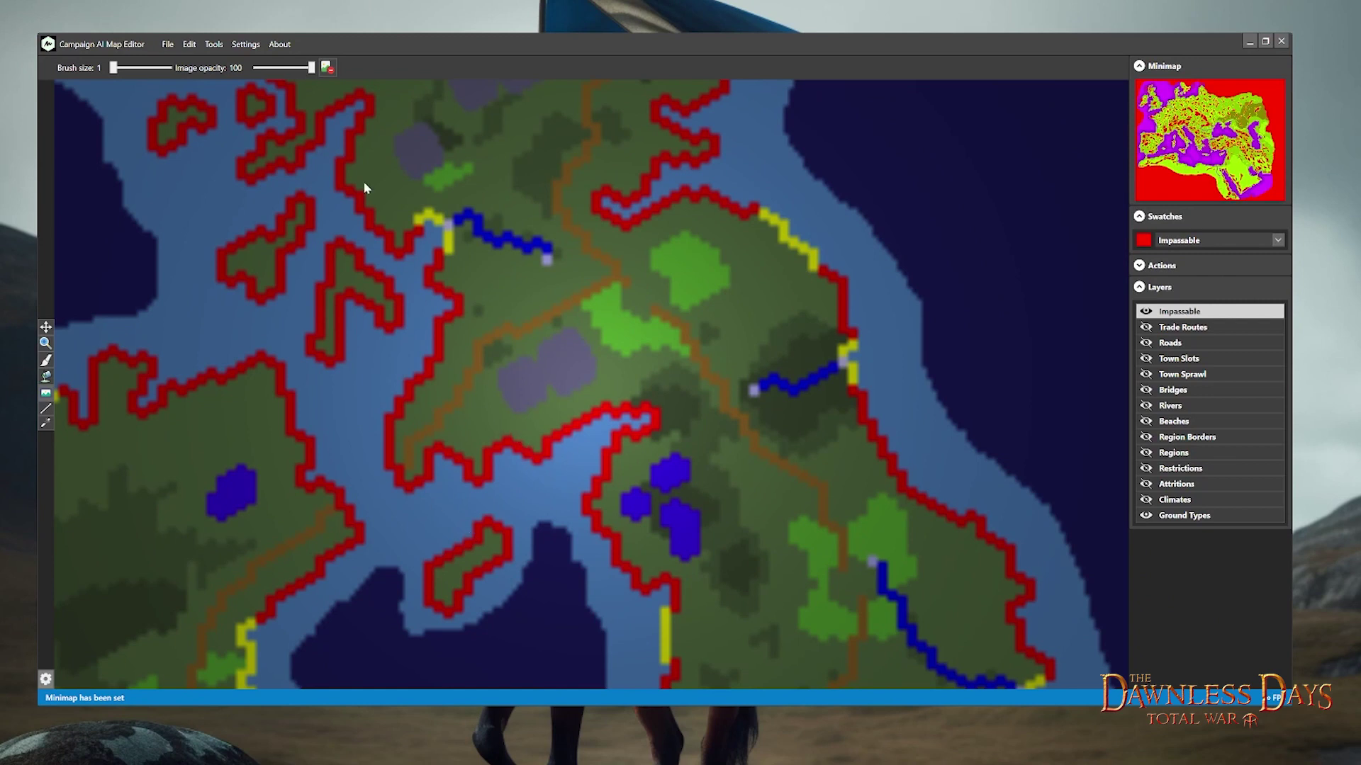
{"action": "left_click_drag", "start_coordinate": [312, 72], "coordinate": [285, 73]}
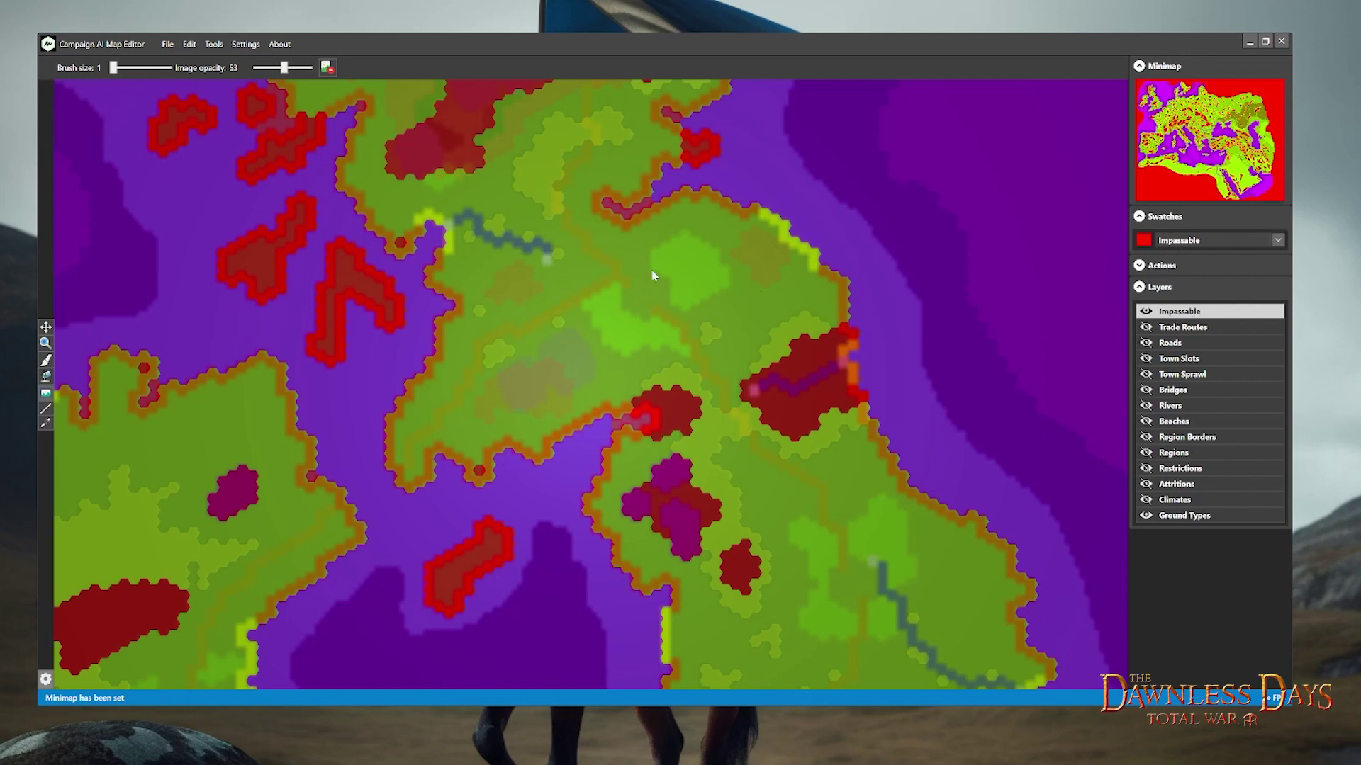
Paint two patches of impassable hexes over the grey mountain areas in southern Scotland, and remove the overlay image.
{"action": "left_click", "coordinate": [46, 360]}
{"action": "mouse_move", "coordinate": [530, 375]}
{"action": "left_mouse_down"}
{"action": "mouse_move", "coordinate": [514, 380]}
{"action": "mouse_move", "coordinate": [528, 401]}
{"action": "left_mouse_up"}
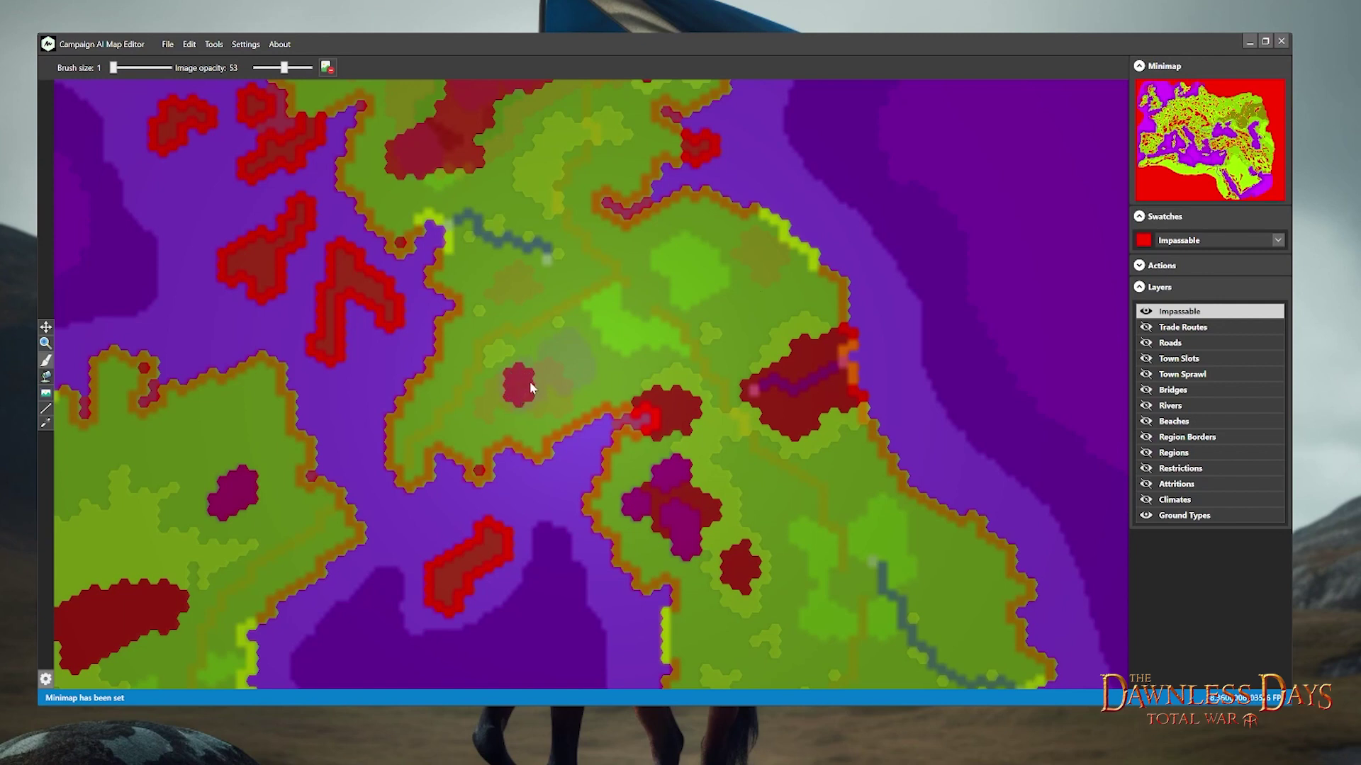
{"action": "mouse_move", "coordinate": [545, 365]}
{"action": "left_mouse_down"}
{"action": "mouse_move", "coordinate": [558, 345]}
{"action": "mouse_move", "coordinate": [577, 350]}
{"action": "mouse_move", "coordinate": [582, 375]}
{"action": "mouse_move", "coordinate": [560, 373]}
{"action": "left_mouse_up"}
{"action": "mouse_move", "coordinate": [575, 354]}
{"action": "left_mouse_down"}
{"action": "mouse_move", "coordinate": [570, 340]}
{"action": "mouse_move", "coordinate": [584, 362]}
{"action": "mouse_move", "coordinate": [574, 382]}
{"action": "left_mouse_up"}
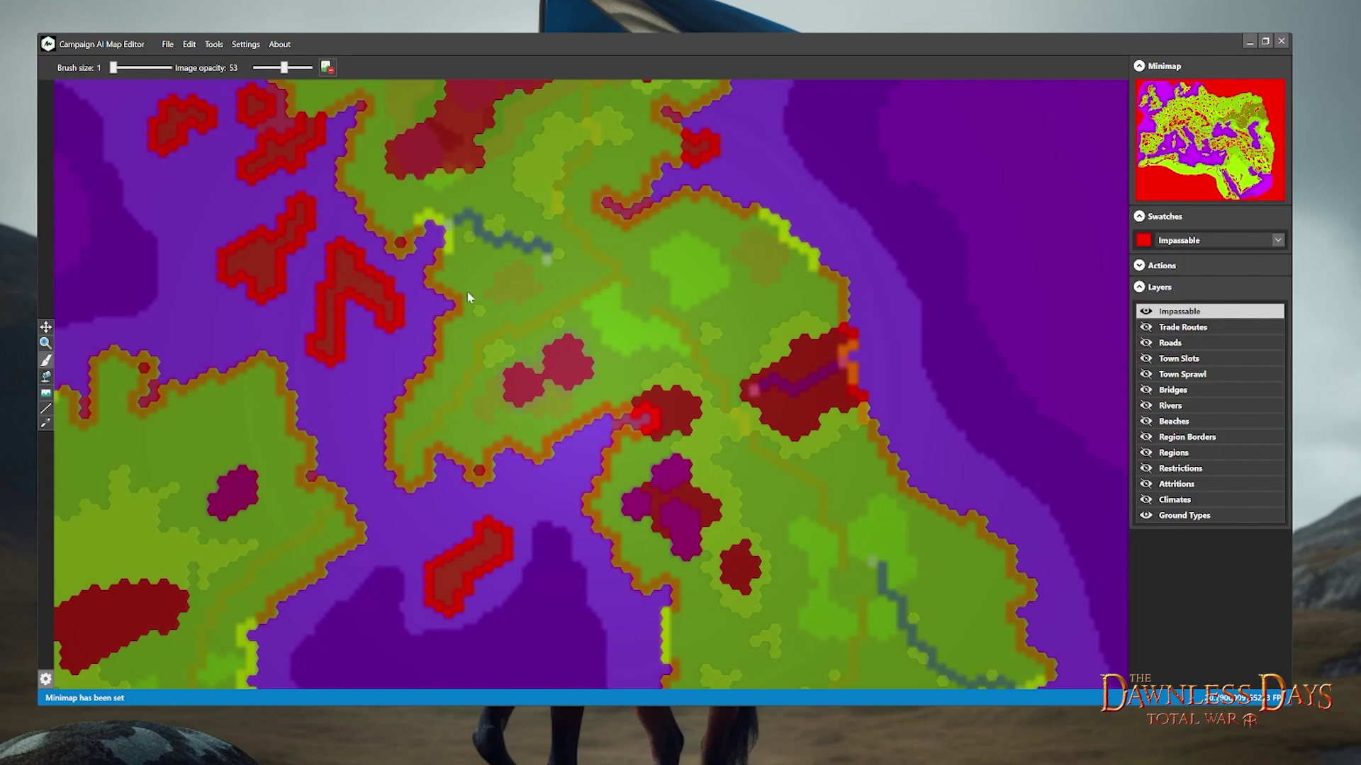
{"action": "left_click", "coordinate": [328, 68]}
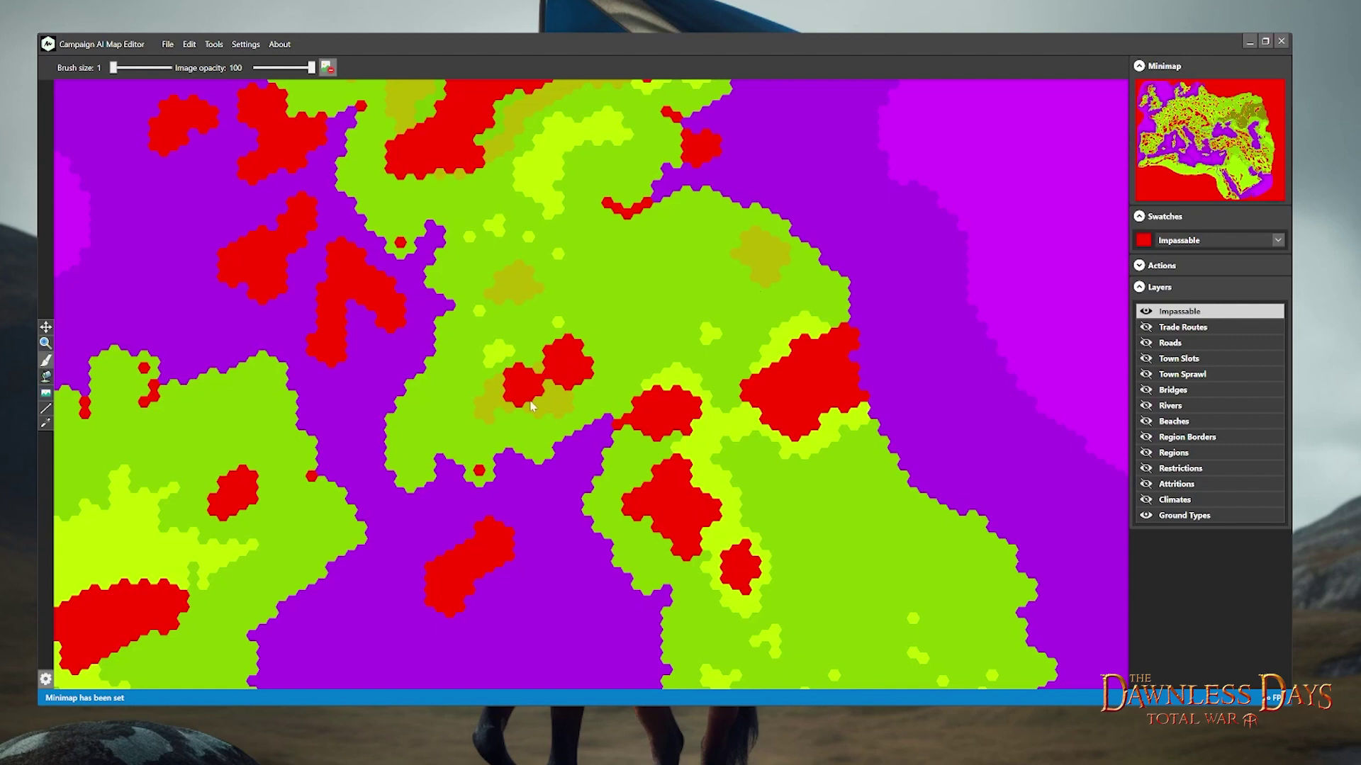
Save the map project and export its pathfinding data.
{"action": "left_click", "coordinate": [168, 45]}
{"action": "left_click", "coordinate": [179, 89]}
{"action": "left_click", "coordinate": [214, 44]}
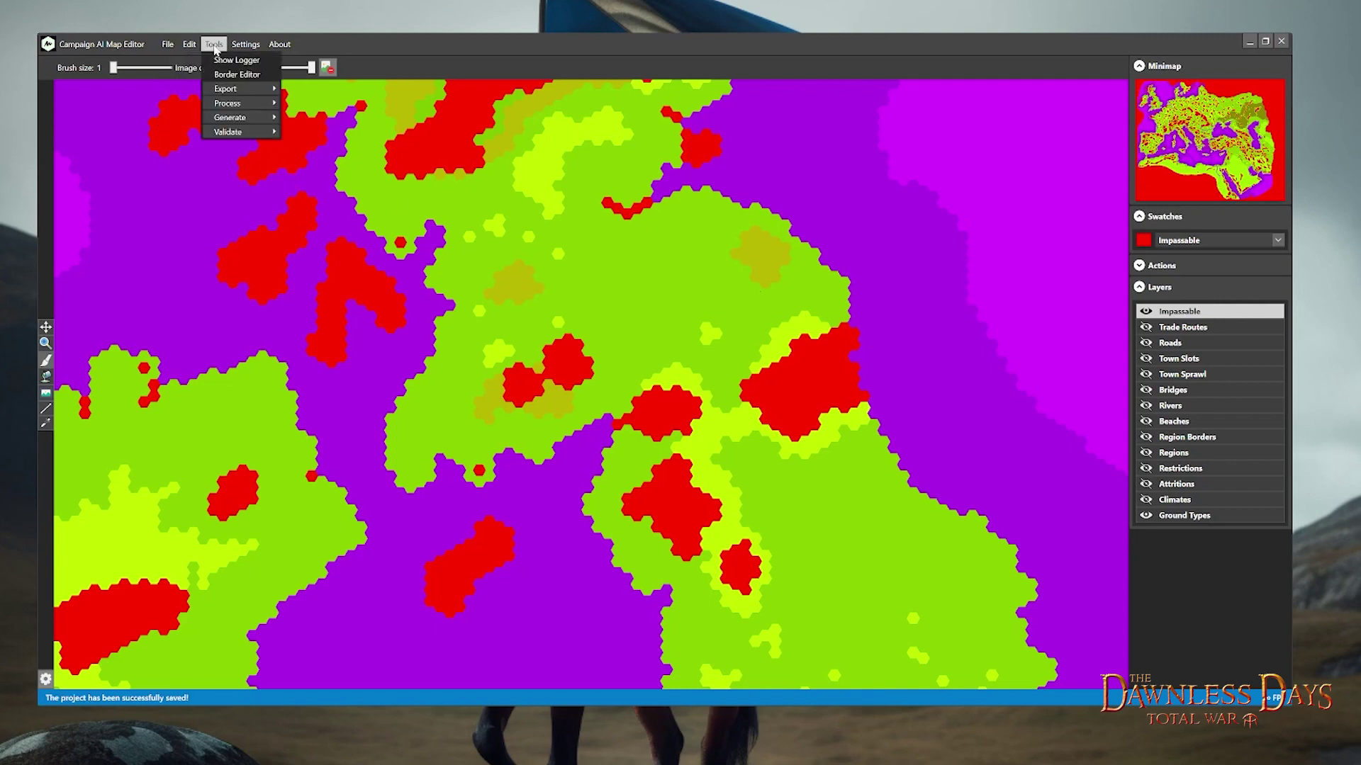
{"action": "mouse_move", "coordinate": [230, 92]}
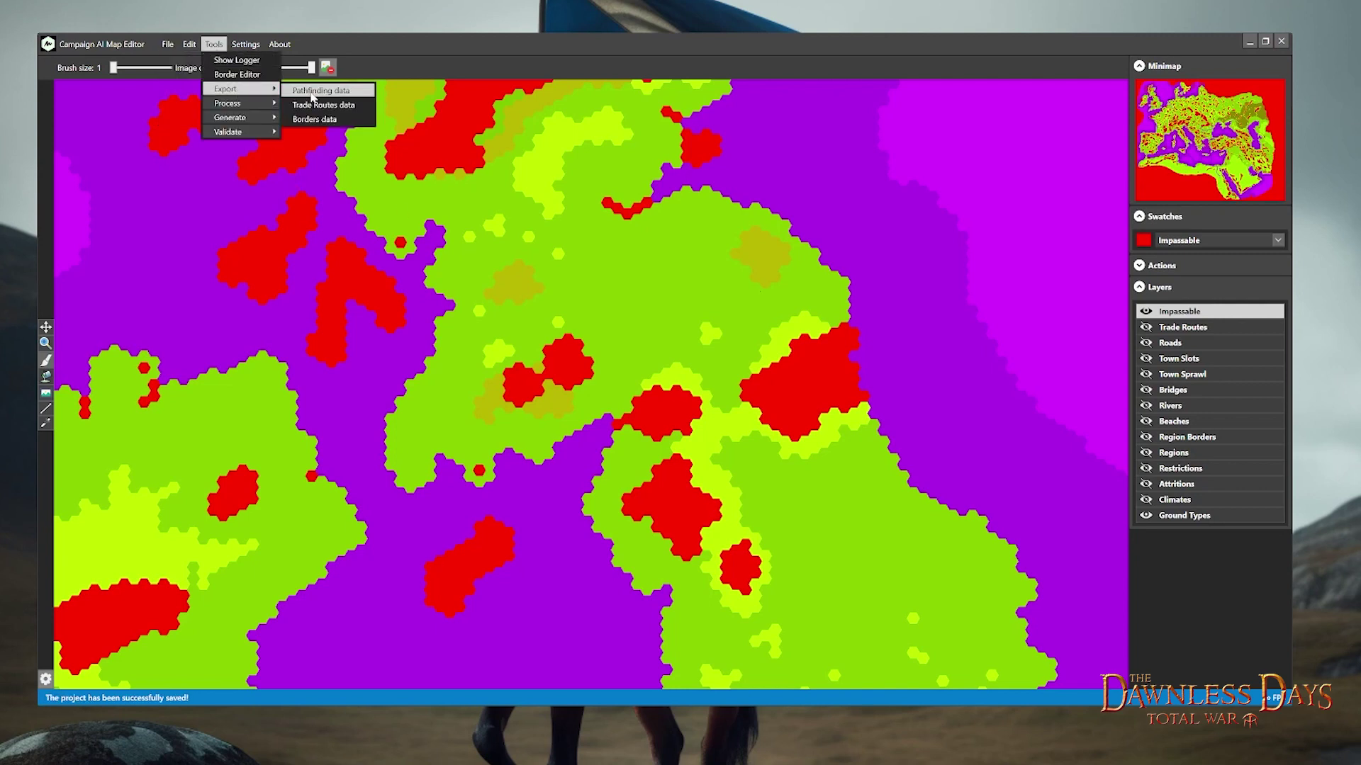
{"action": "left_click", "coordinate": [345, 98]}
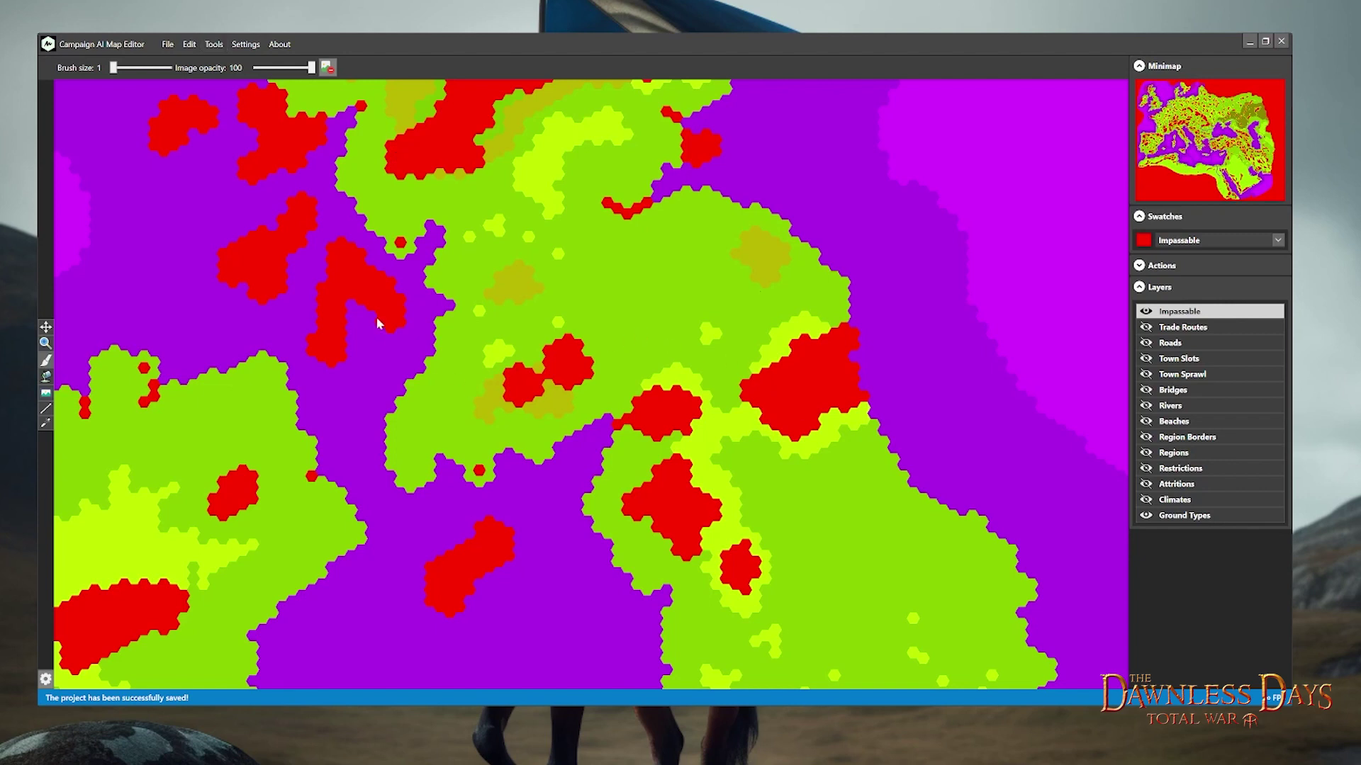
Process the campaign's map data.
{"action": "left_click", "coordinate": [223, 46]}
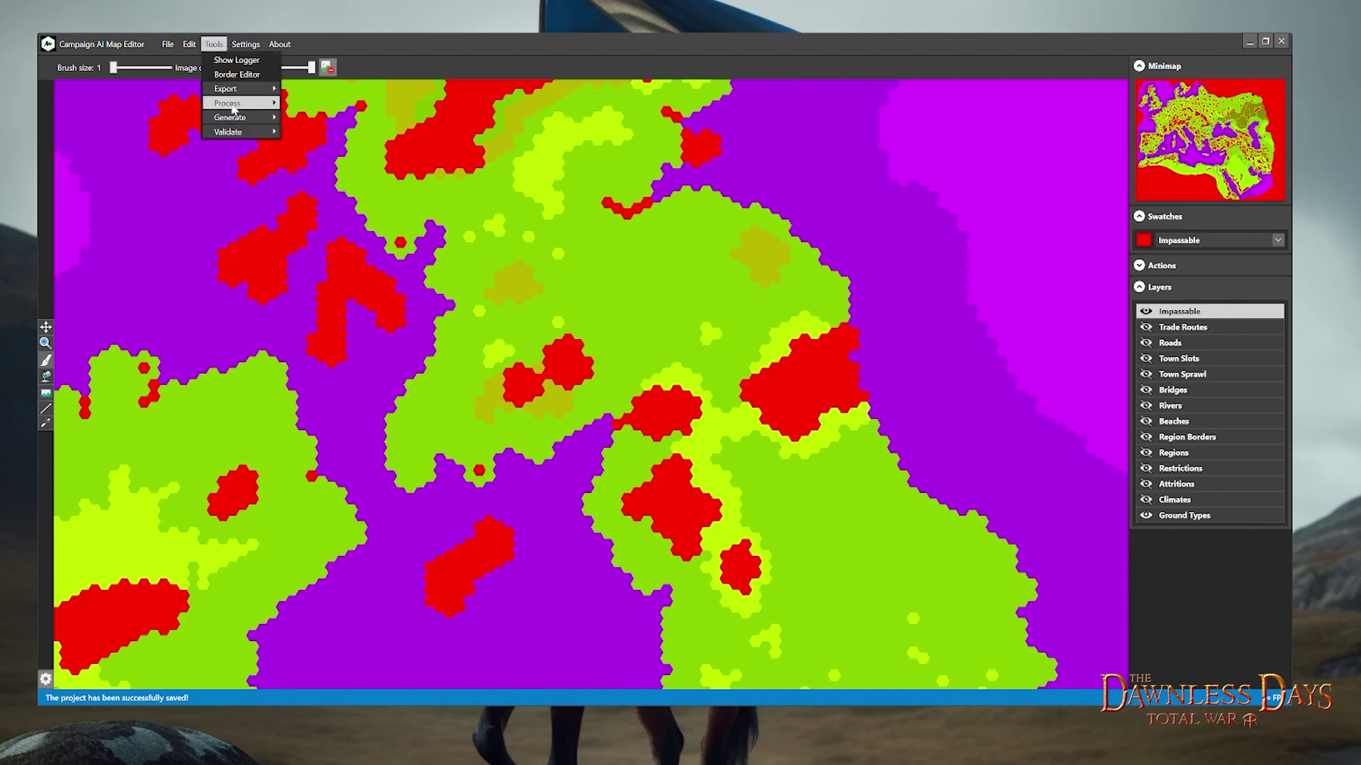
{"action": "mouse_move", "coordinate": [241, 104]}
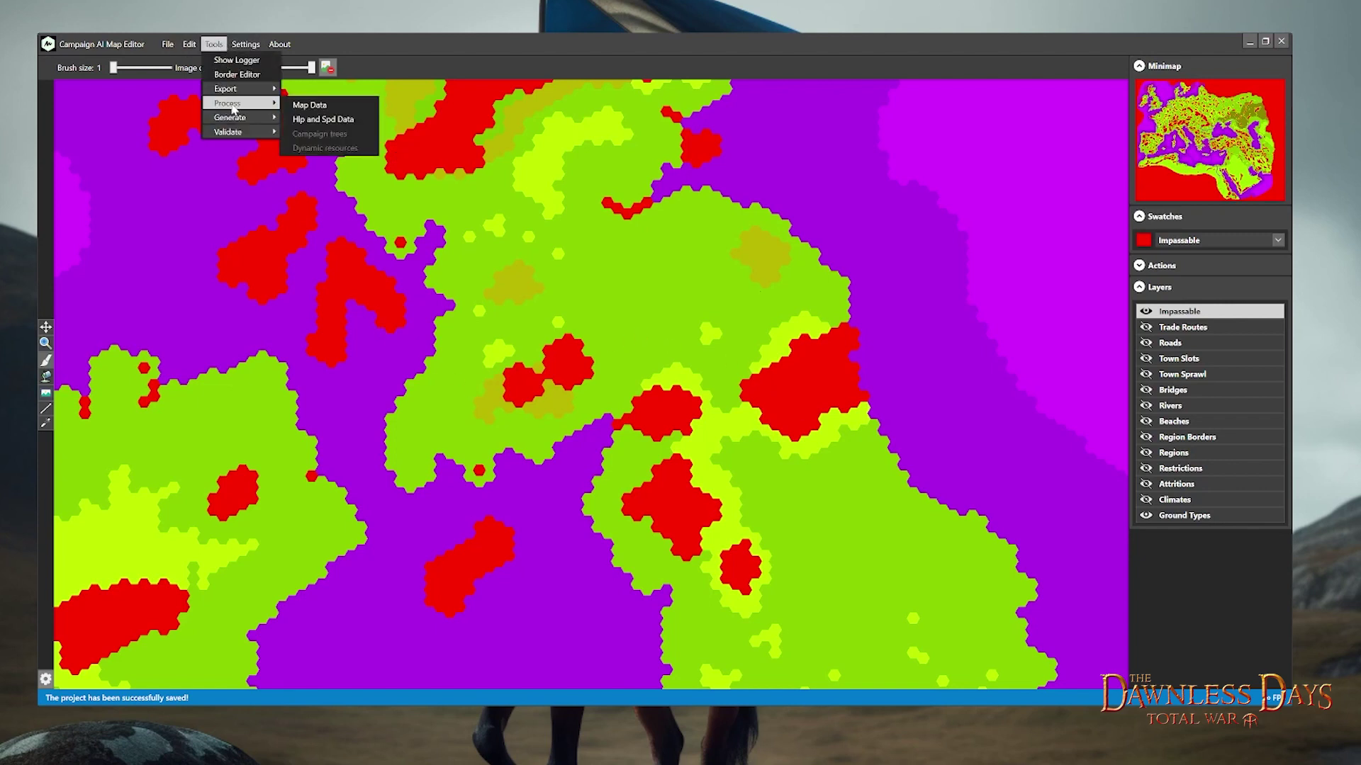
{"action": "left_click", "coordinate": [329, 106]}
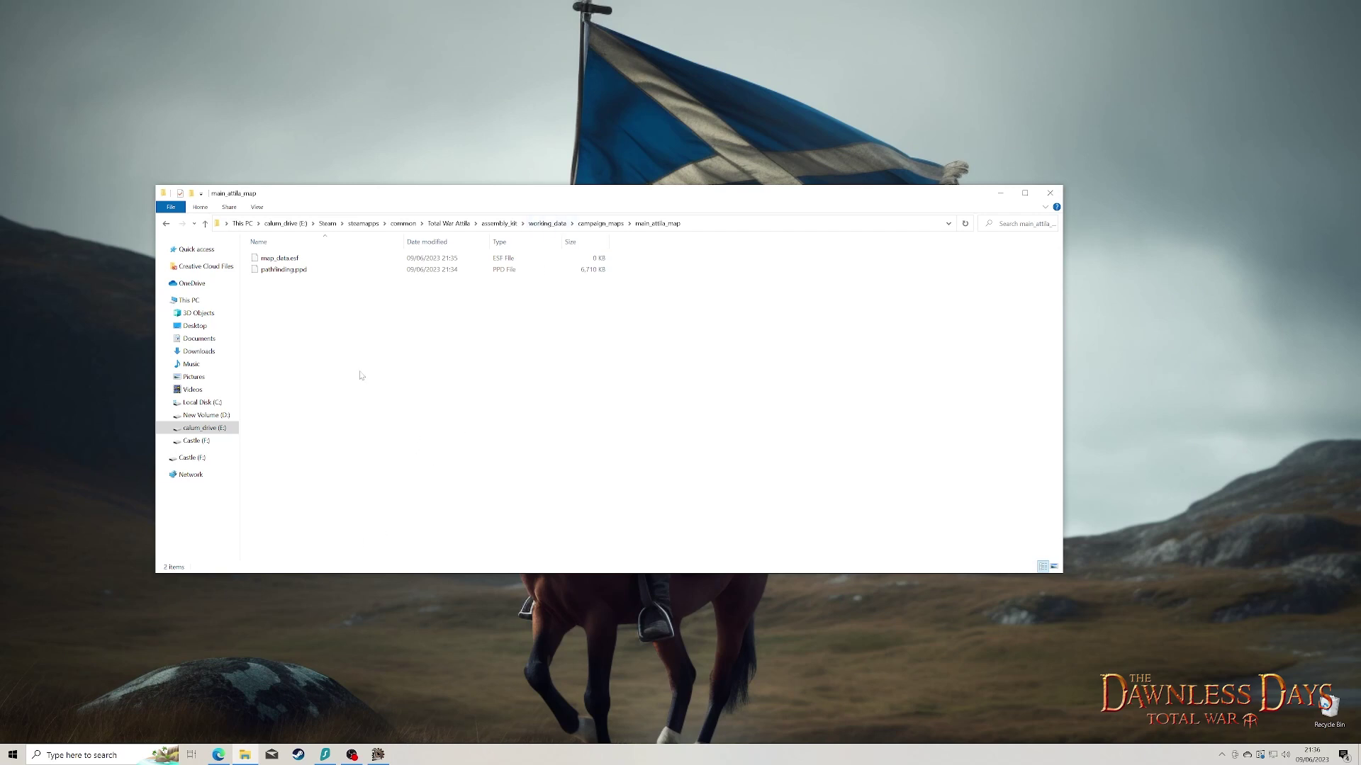
Switch to Rusted PackFile Manager and set the selected game to Attila.
{"action": "left_click", "coordinate": [378, 755]}
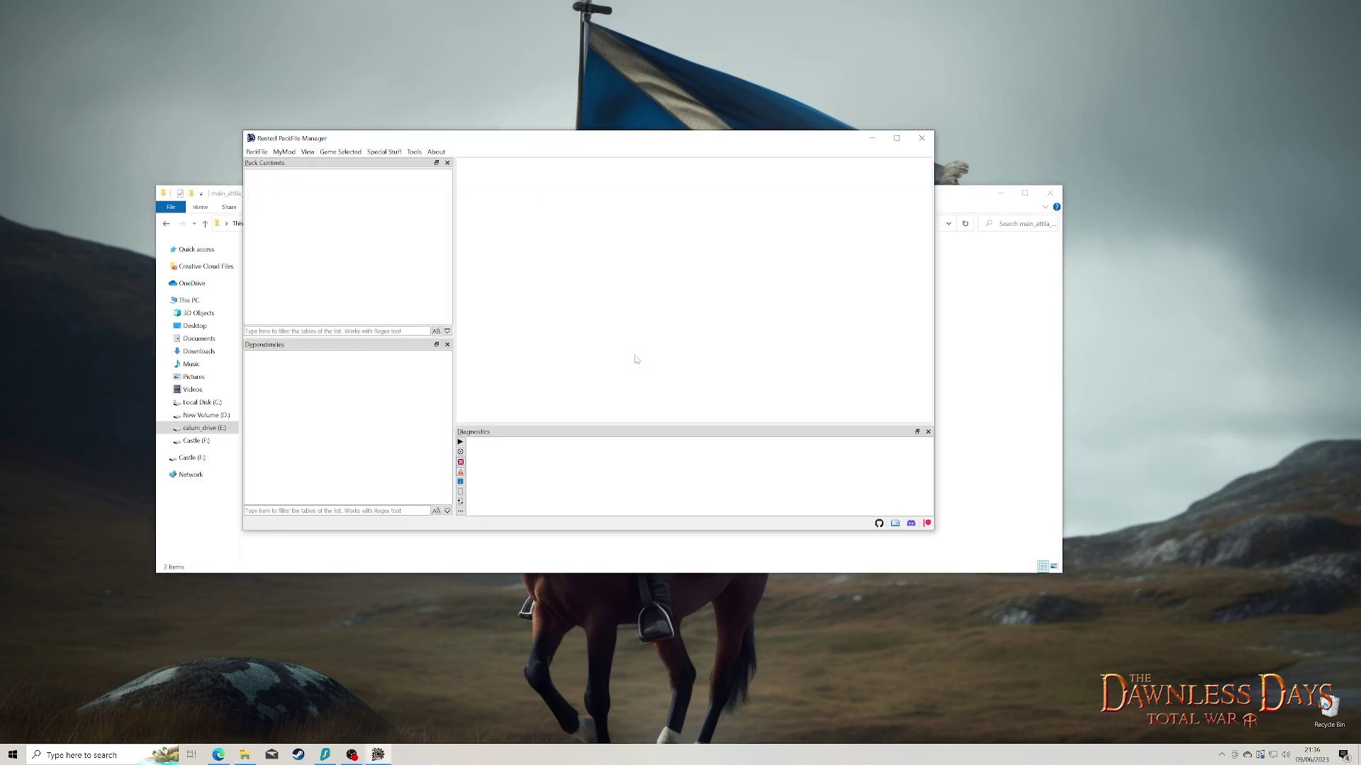
{"action": "left_click", "coordinate": [353, 152]}
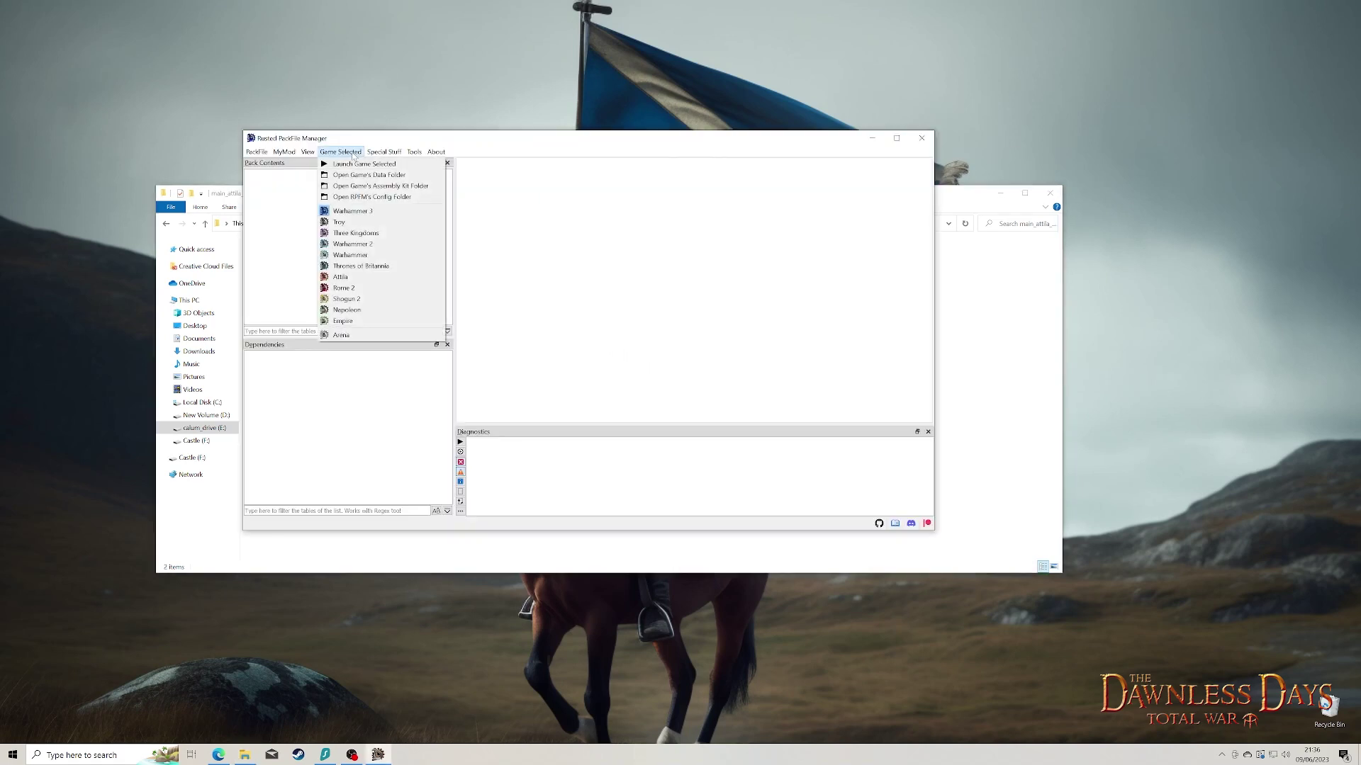
{"action": "left_click", "coordinate": [351, 269]}
Open scotland2.pack from the game's data folder and expand its pack contents.
{"action": "left_click", "coordinate": [257, 151]}
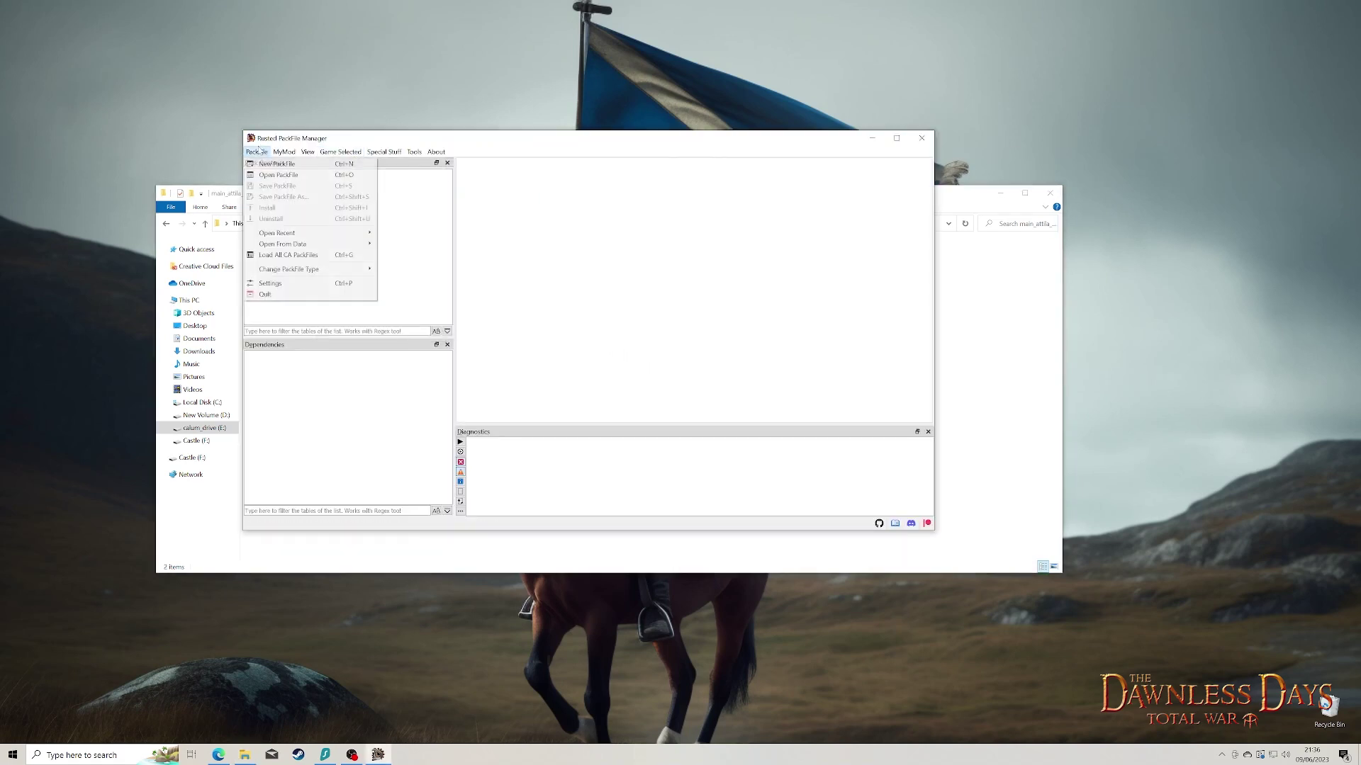
{"action": "mouse_move", "coordinate": [304, 246]}
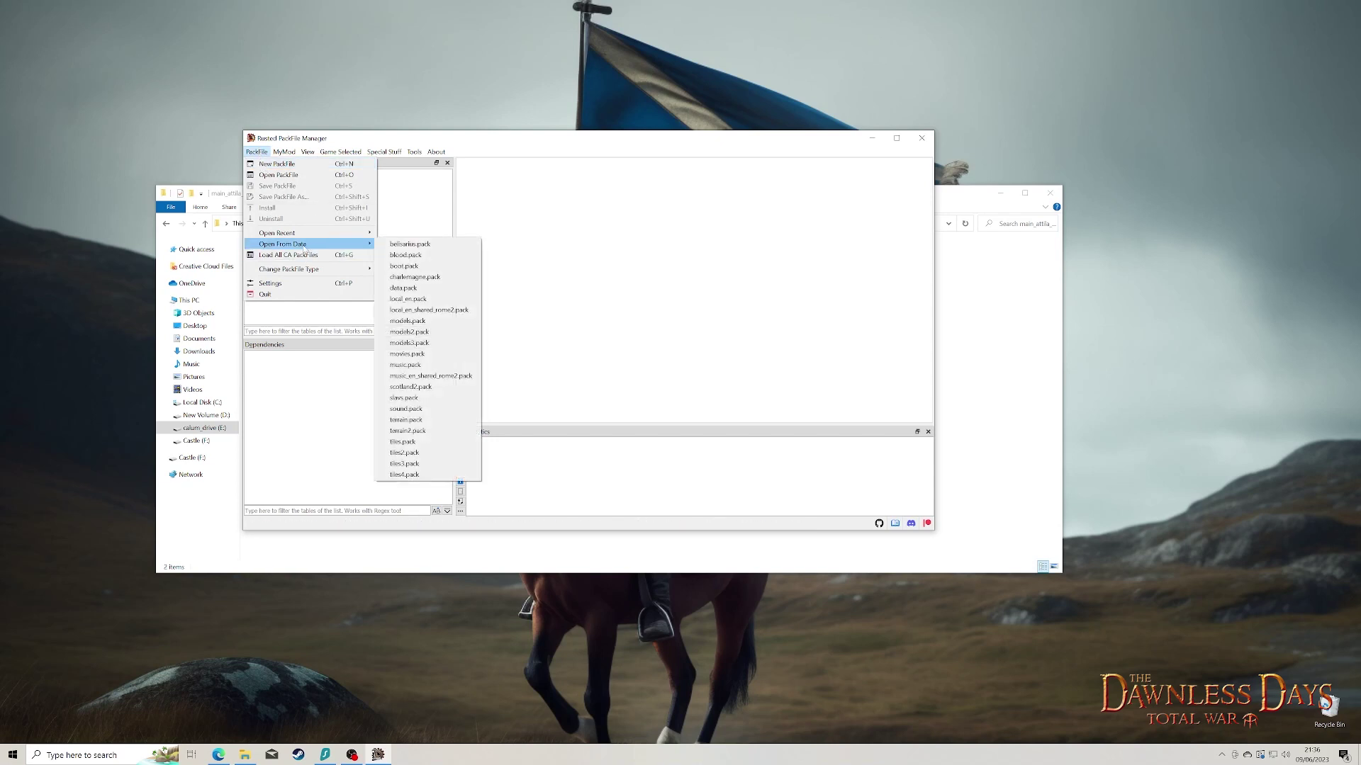
{"action": "left_click", "coordinate": [417, 389]}
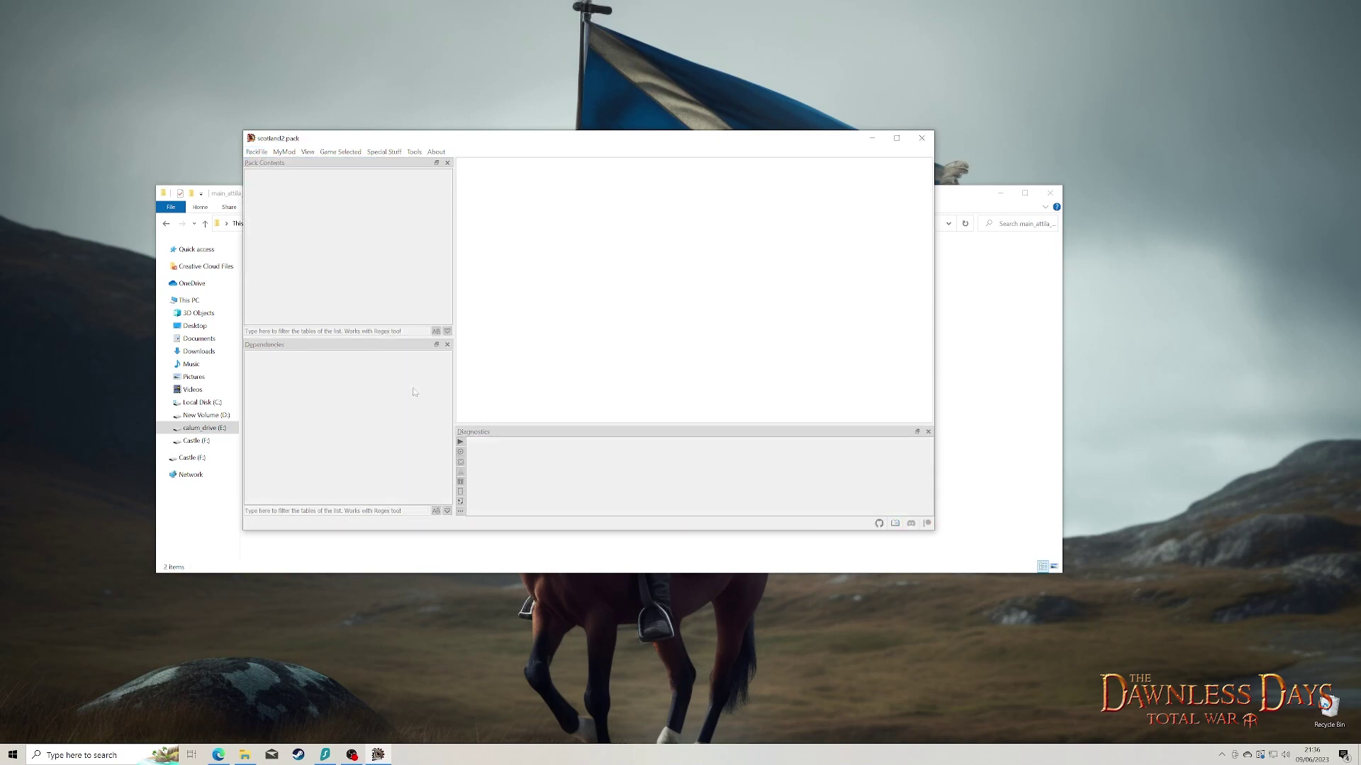
{"action": "left_click", "coordinate": [249, 174]}
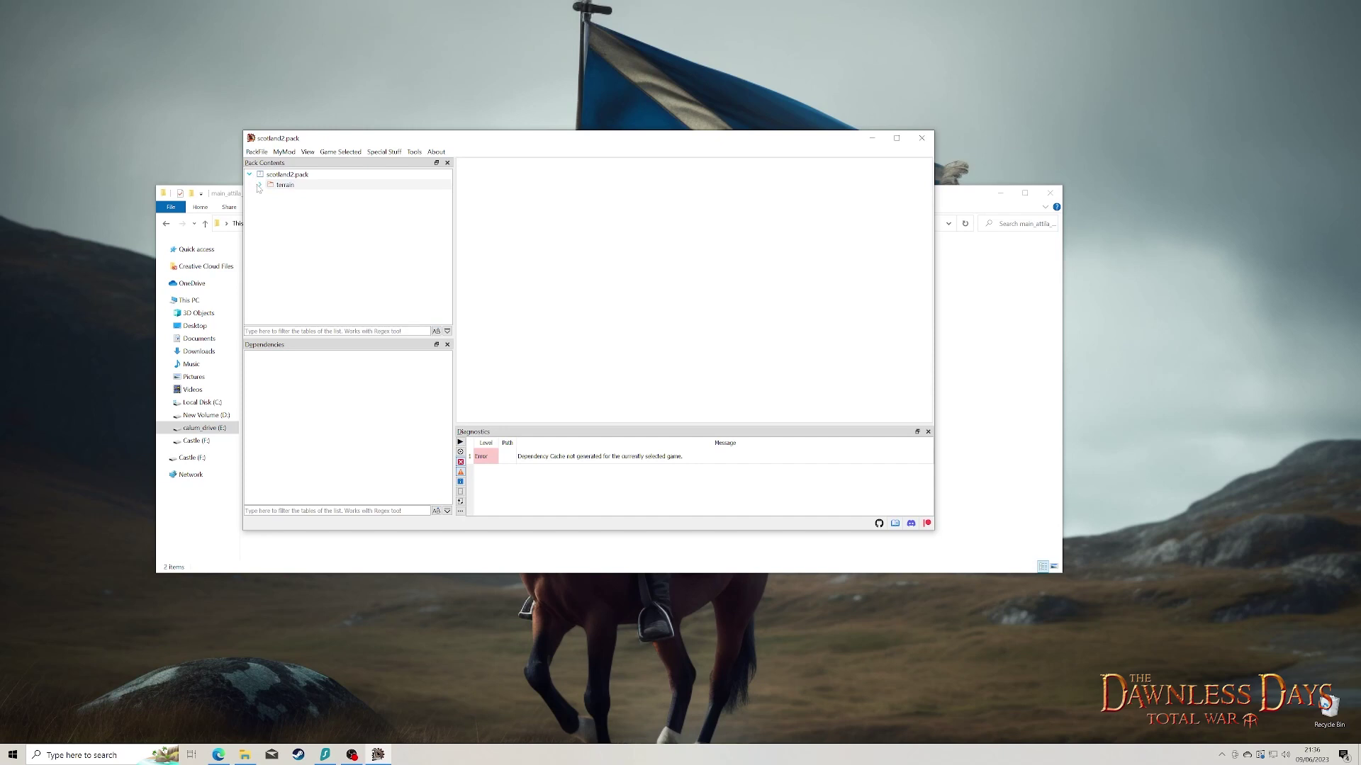
Create a new folder named campaign_maps at the root of scotland2.pack.
{"action": "left_click", "coordinate": [296, 177]}
{"action": "right_click", "coordinate": [283, 176]}
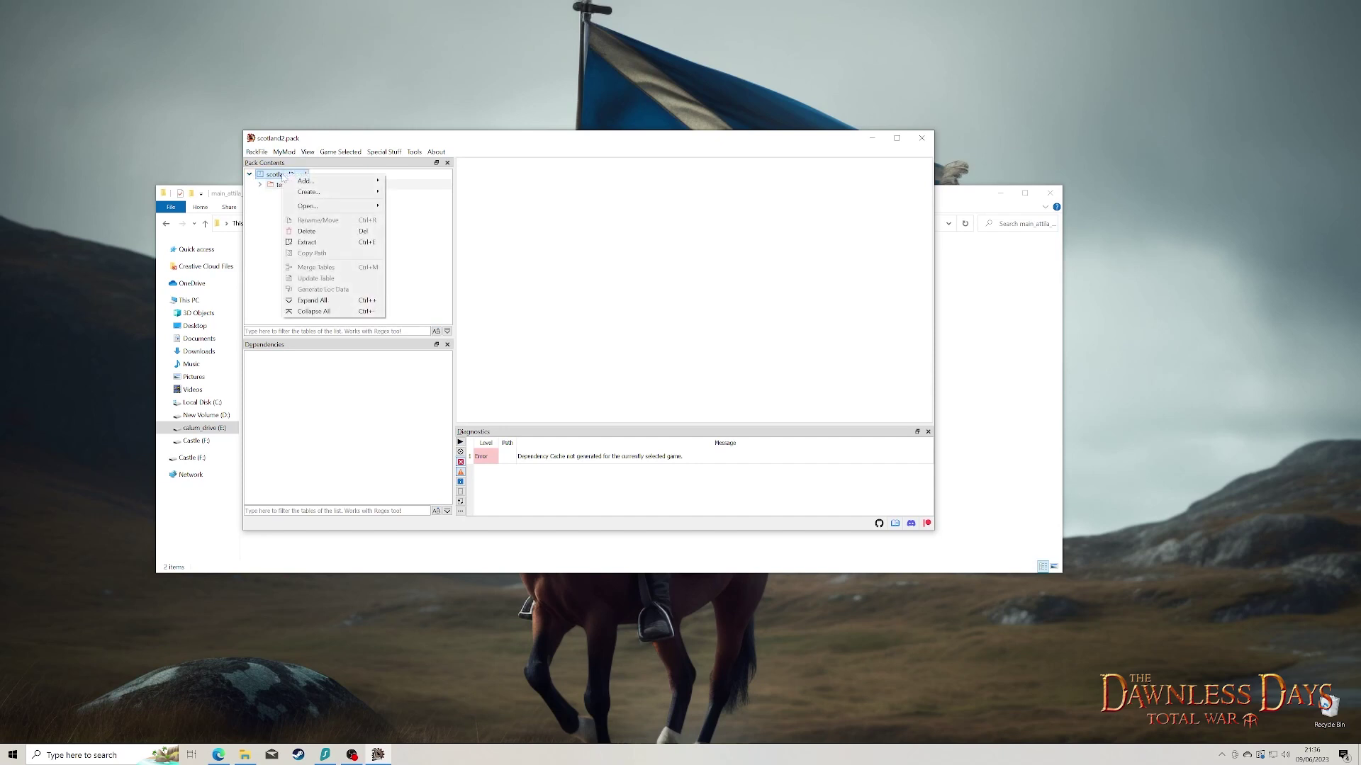
{"action": "mouse_move", "coordinate": [340, 192]}
{"action": "left_click", "coordinate": [422, 197]}
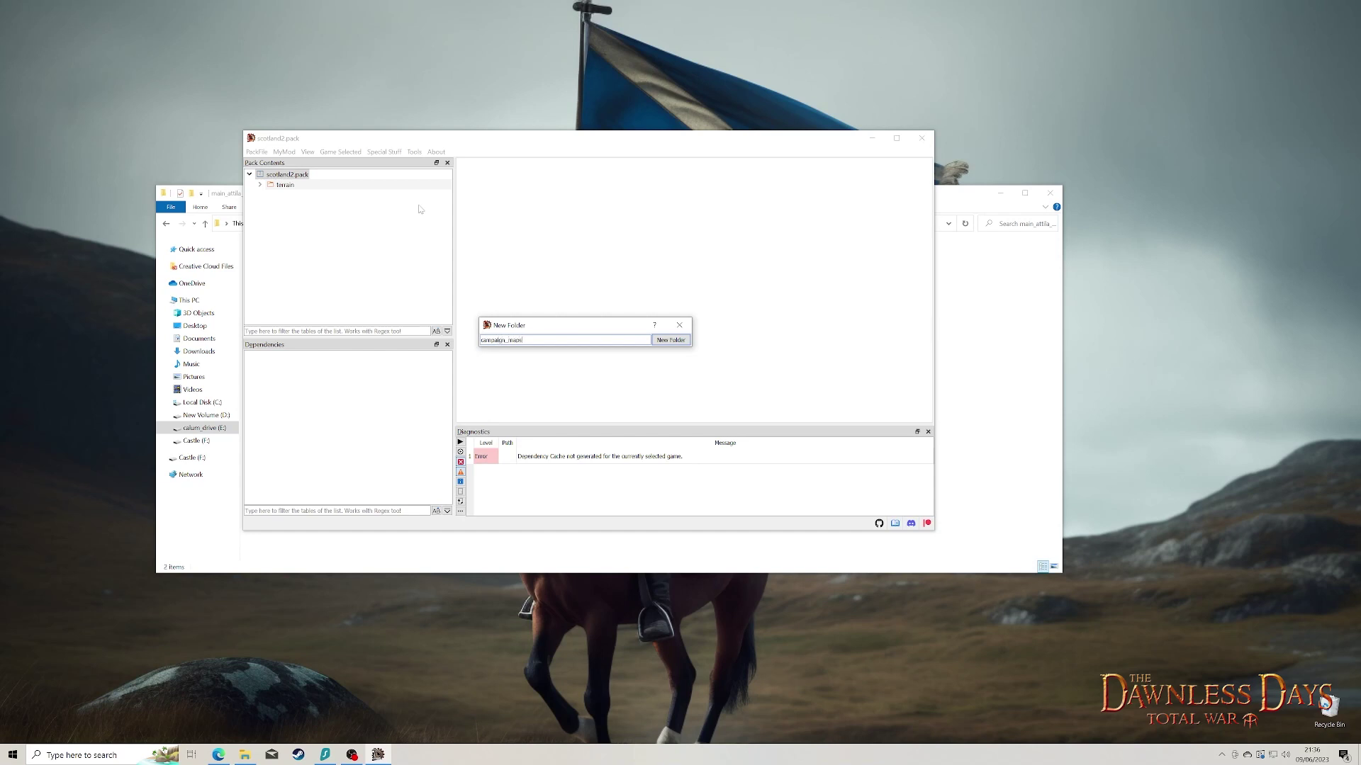
{"action": "left_click", "coordinate": [671, 340]}
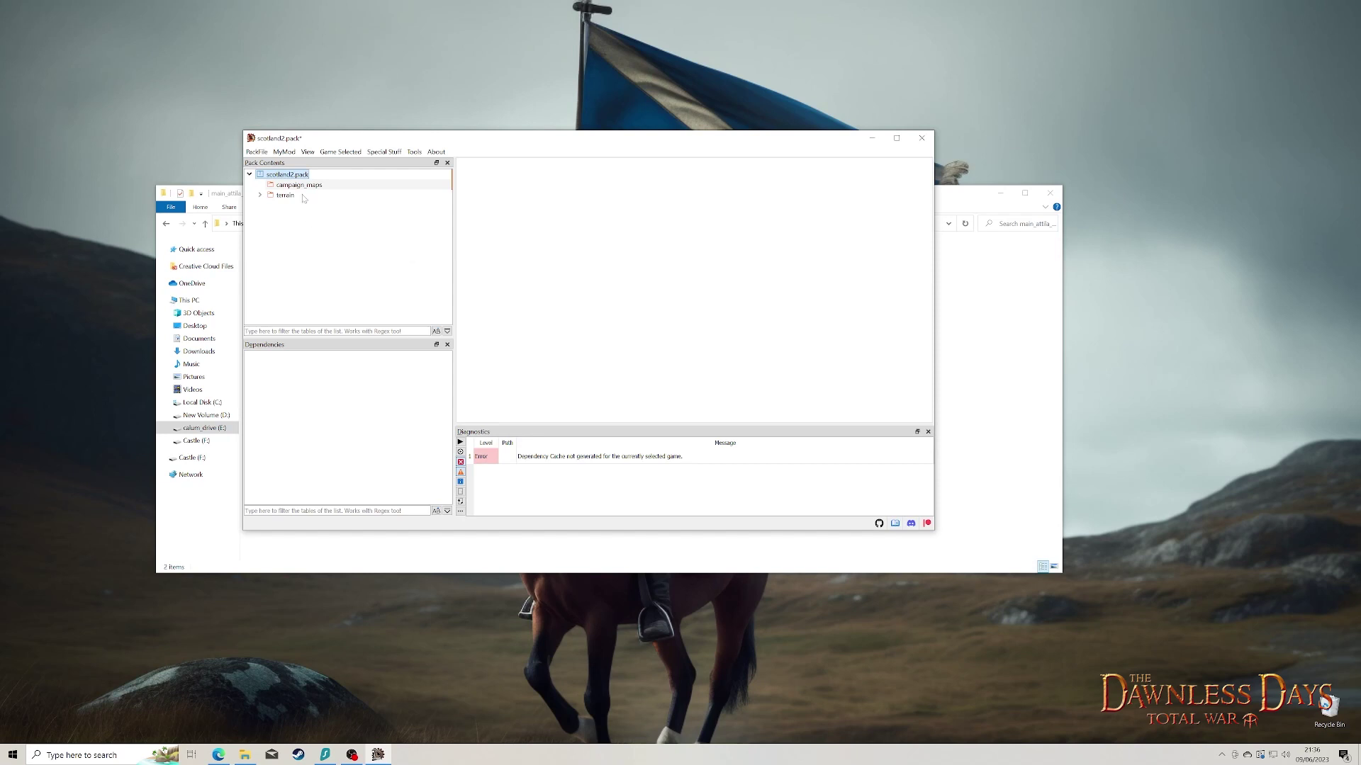
Add the campaign_maps folder from the assembly kit's working_data to the pack's campaign_maps folder, and save the pack.
{"action": "left_click_drag", "start_coordinate": [412, 137], "coordinate": [457, 125]}
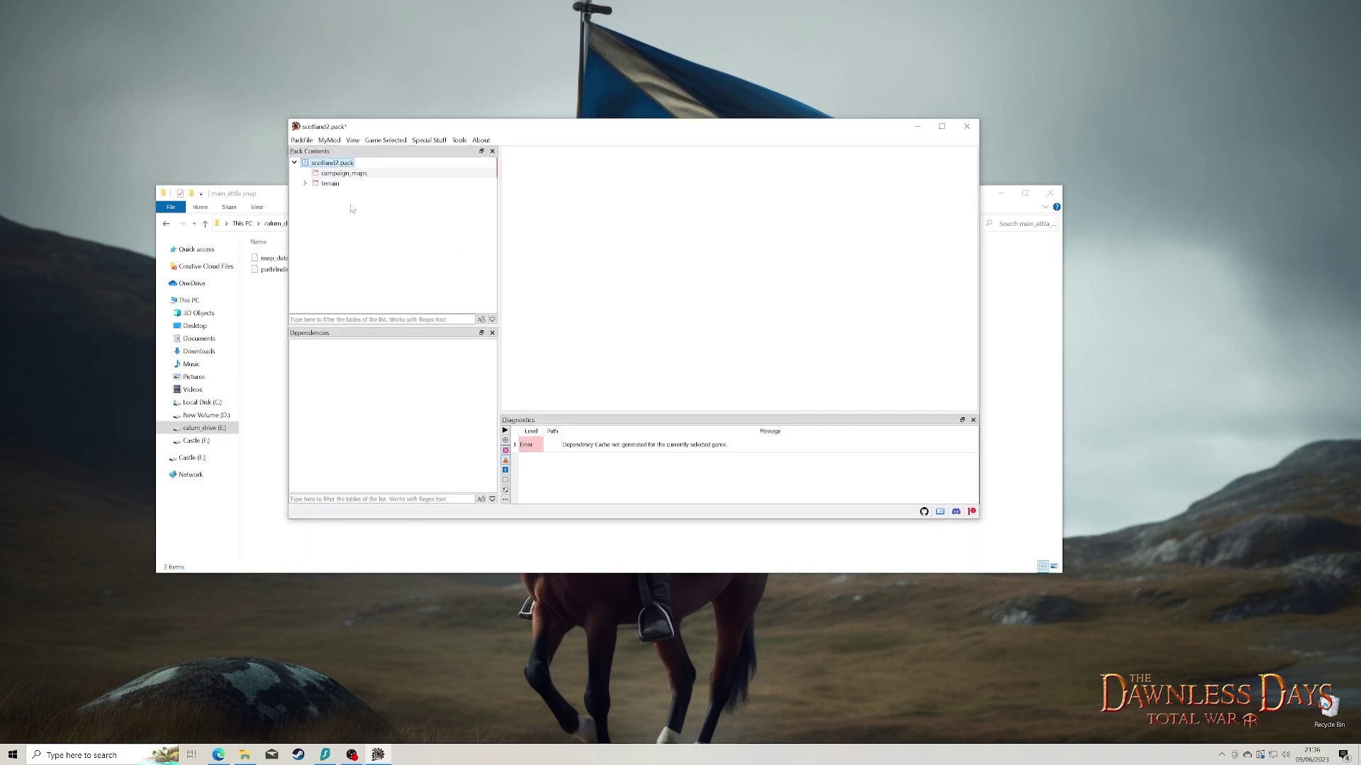
{"action": "left_click", "coordinate": [341, 175]}
{"action": "right_click", "coordinate": [337, 177]}
{"action": "mouse_move", "coordinate": [411, 183]}
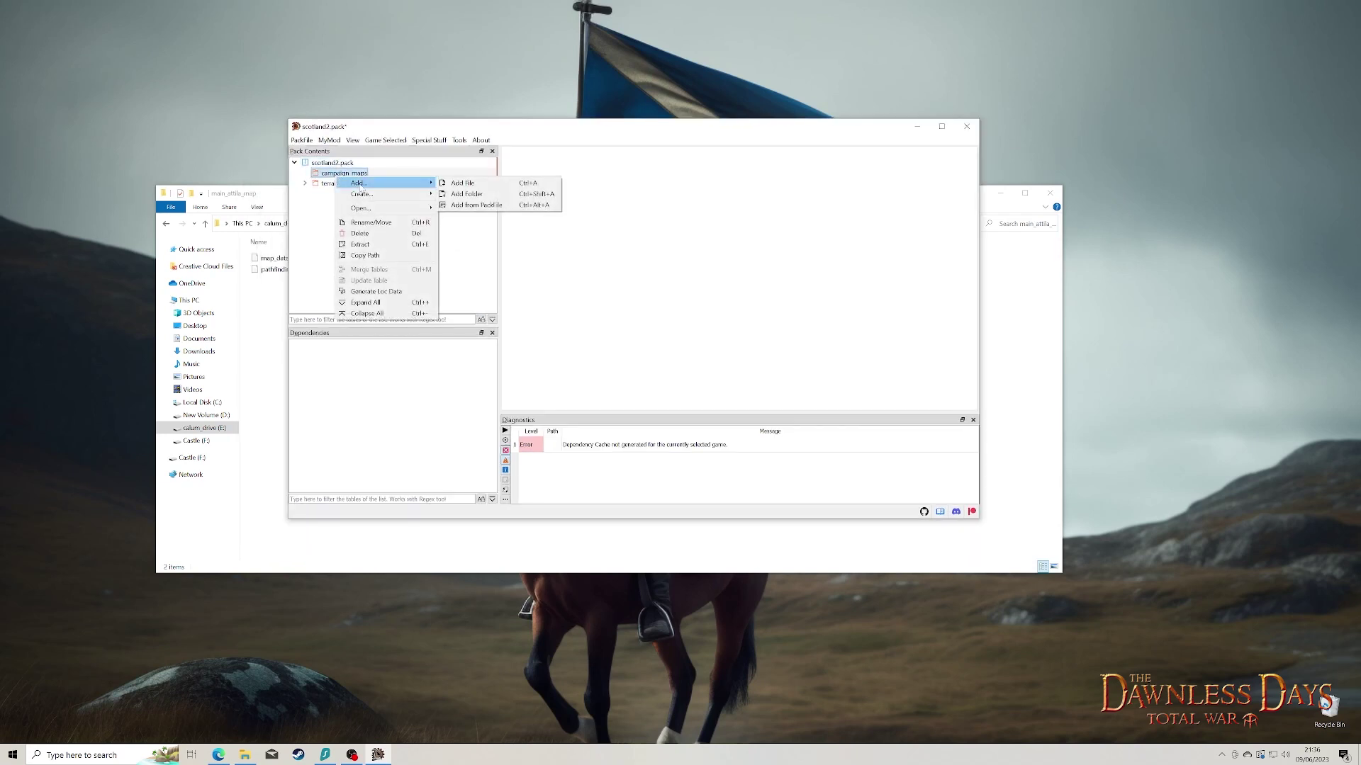
{"action": "left_click", "coordinate": [471, 193]}
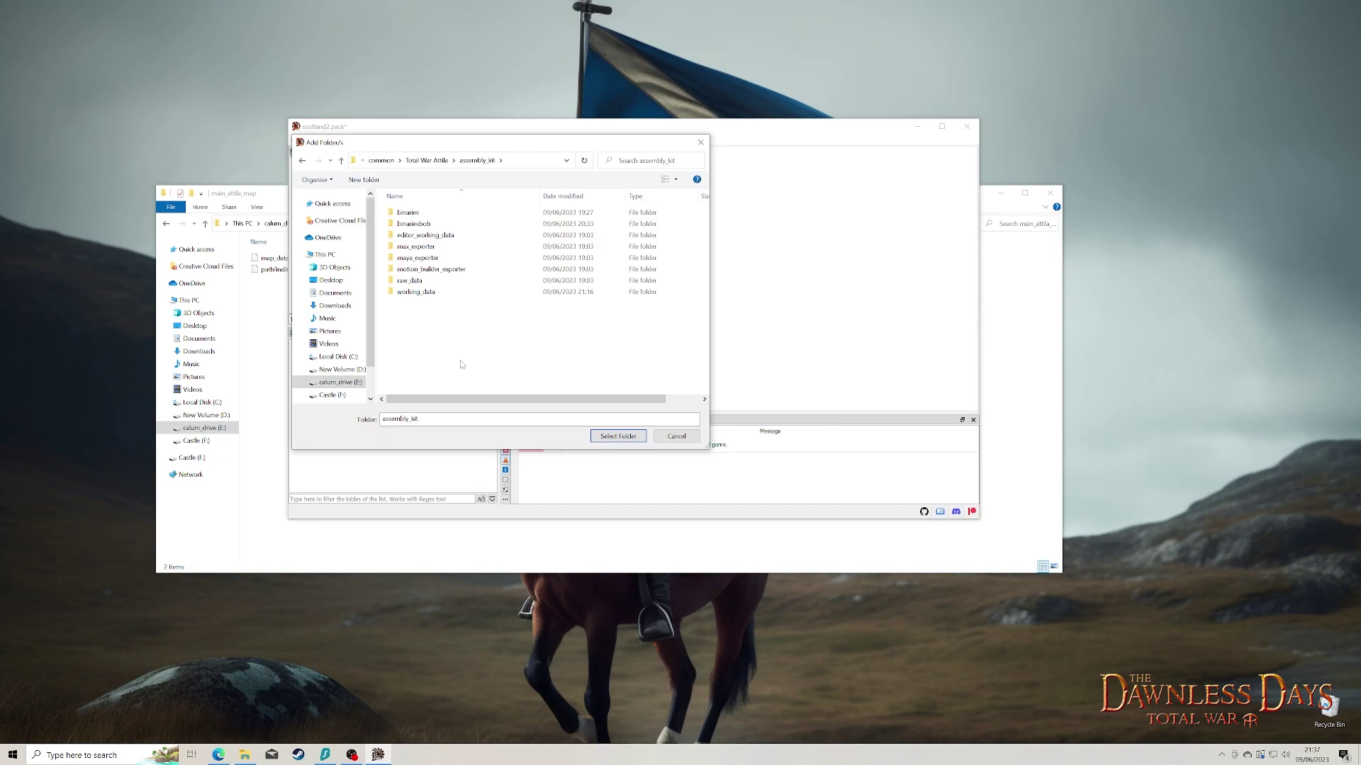
{"action": "double_click", "coordinate": [425, 292]}
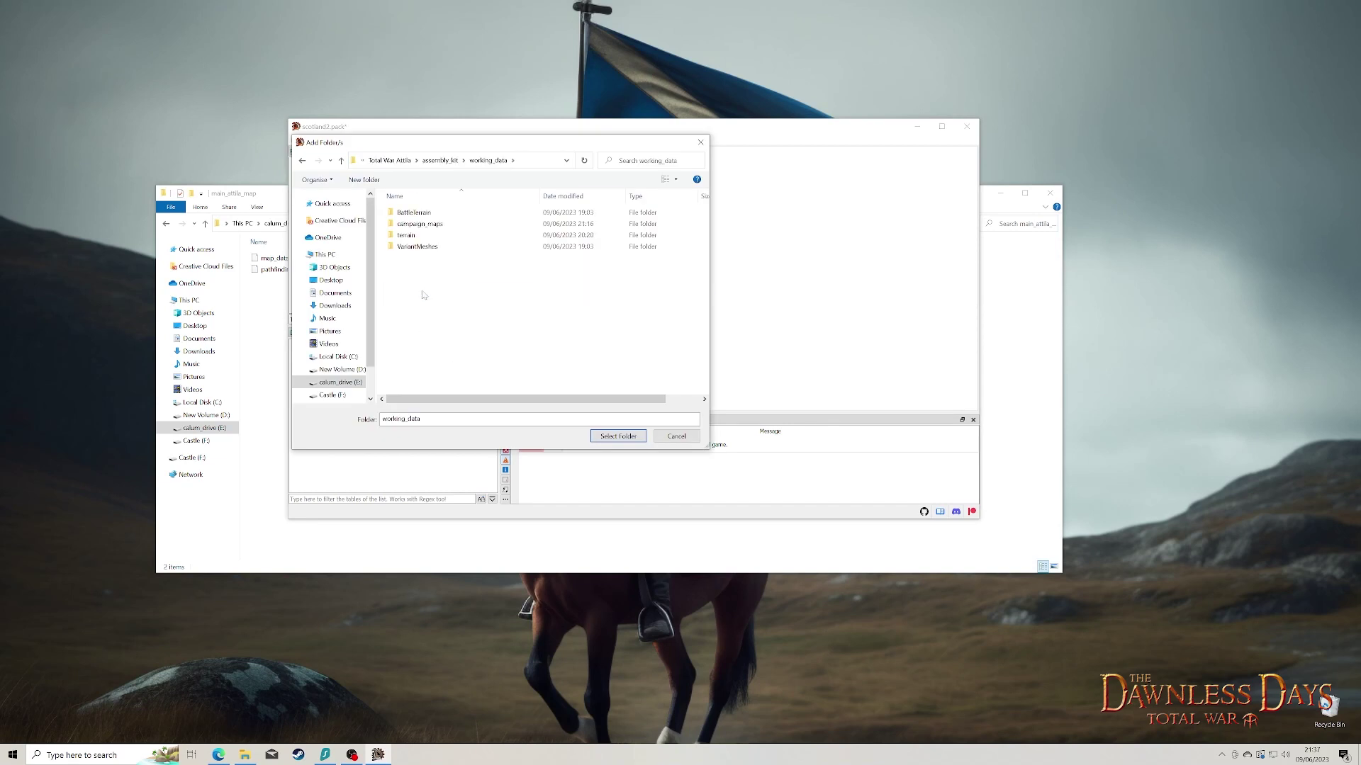
{"action": "double_click", "coordinate": [425, 222]}
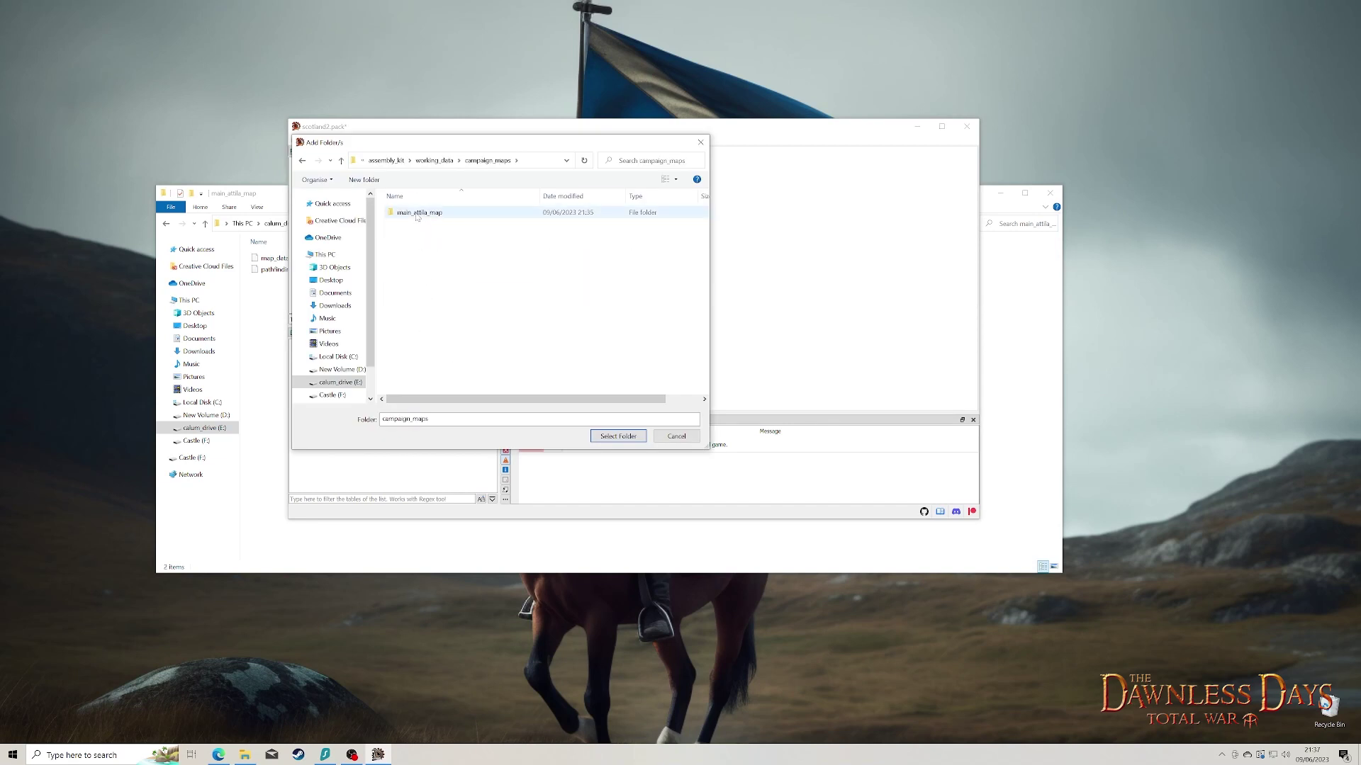
{"action": "left_click", "coordinate": [618, 436]}
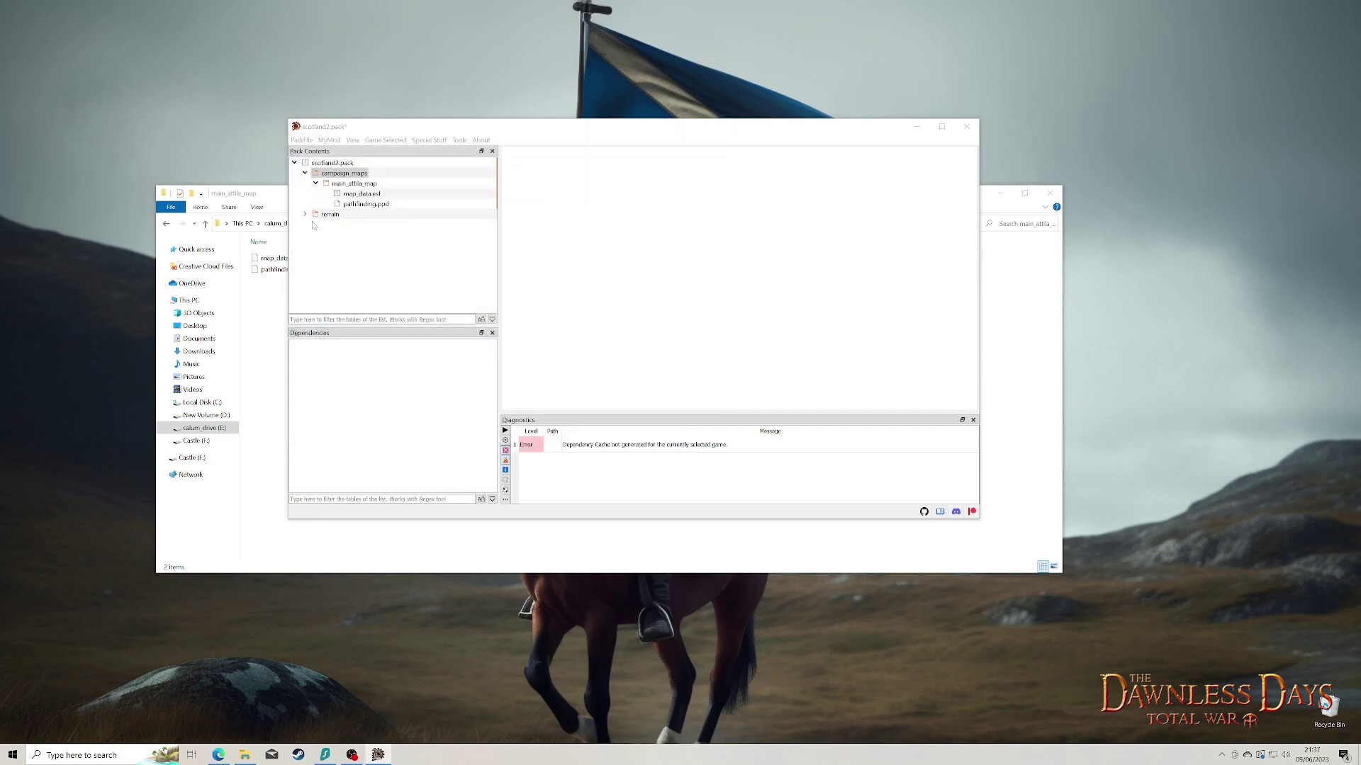
{"action": "left_click", "coordinate": [303, 140]}
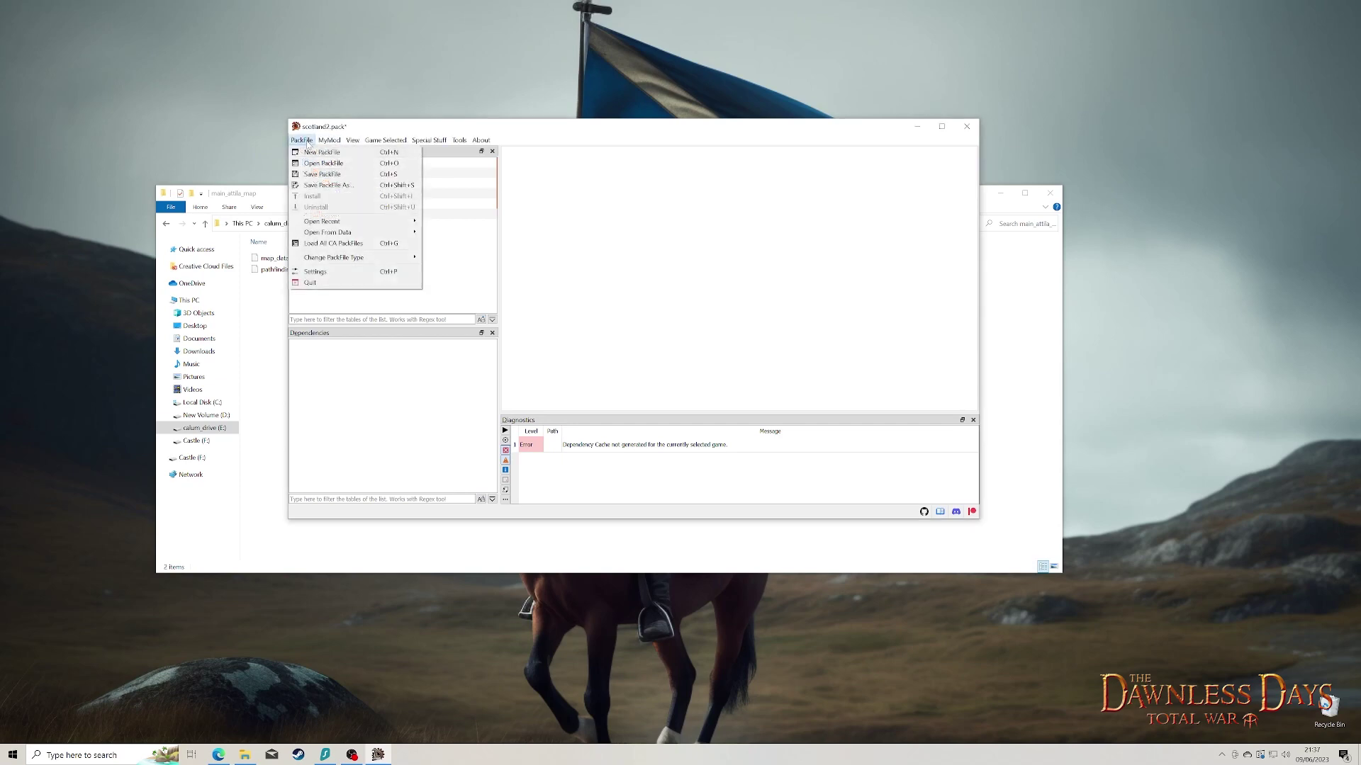
{"action": "left_click", "coordinate": [322, 174]}
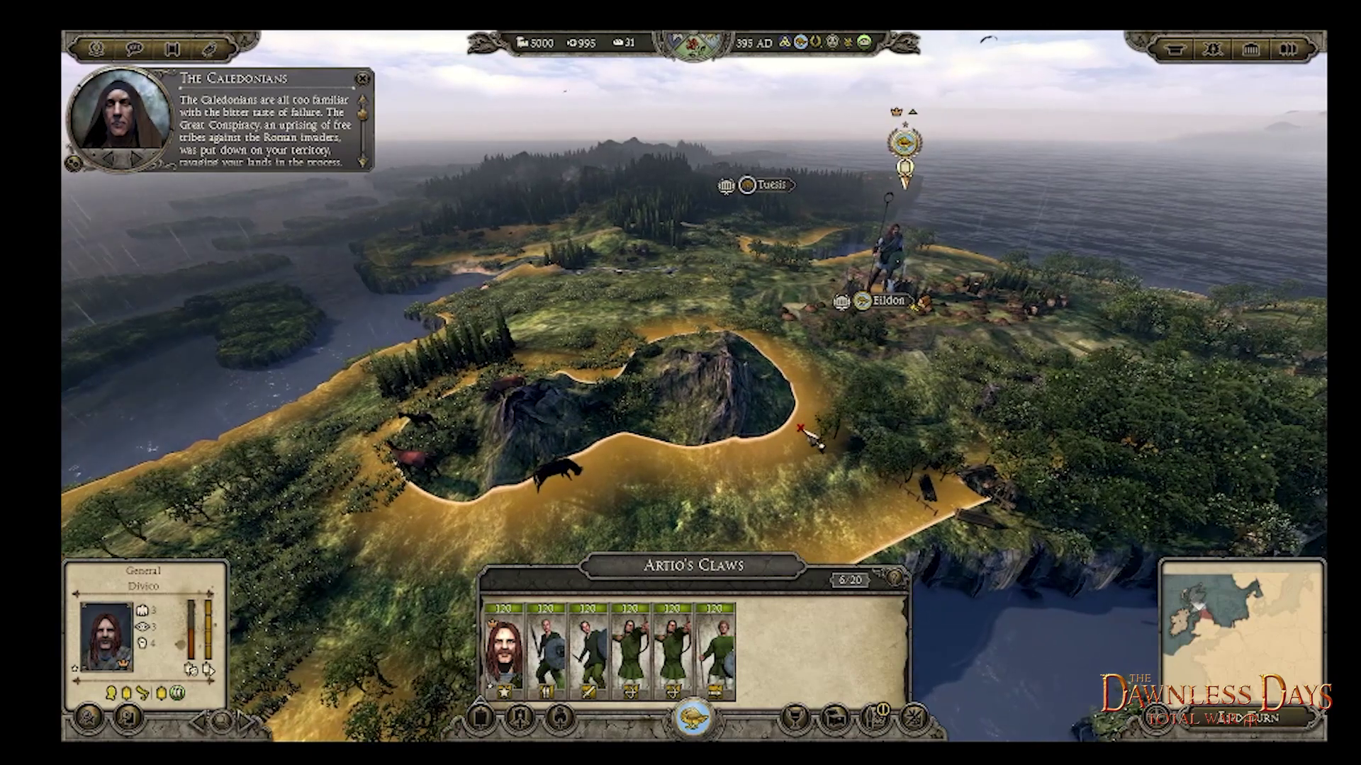
Switch to the Total War: Attila campaign and move the Artio's Claws army from Eildon to the grassland beside the rocky hill.
{"action": "right_click", "coordinate": [788, 454]}
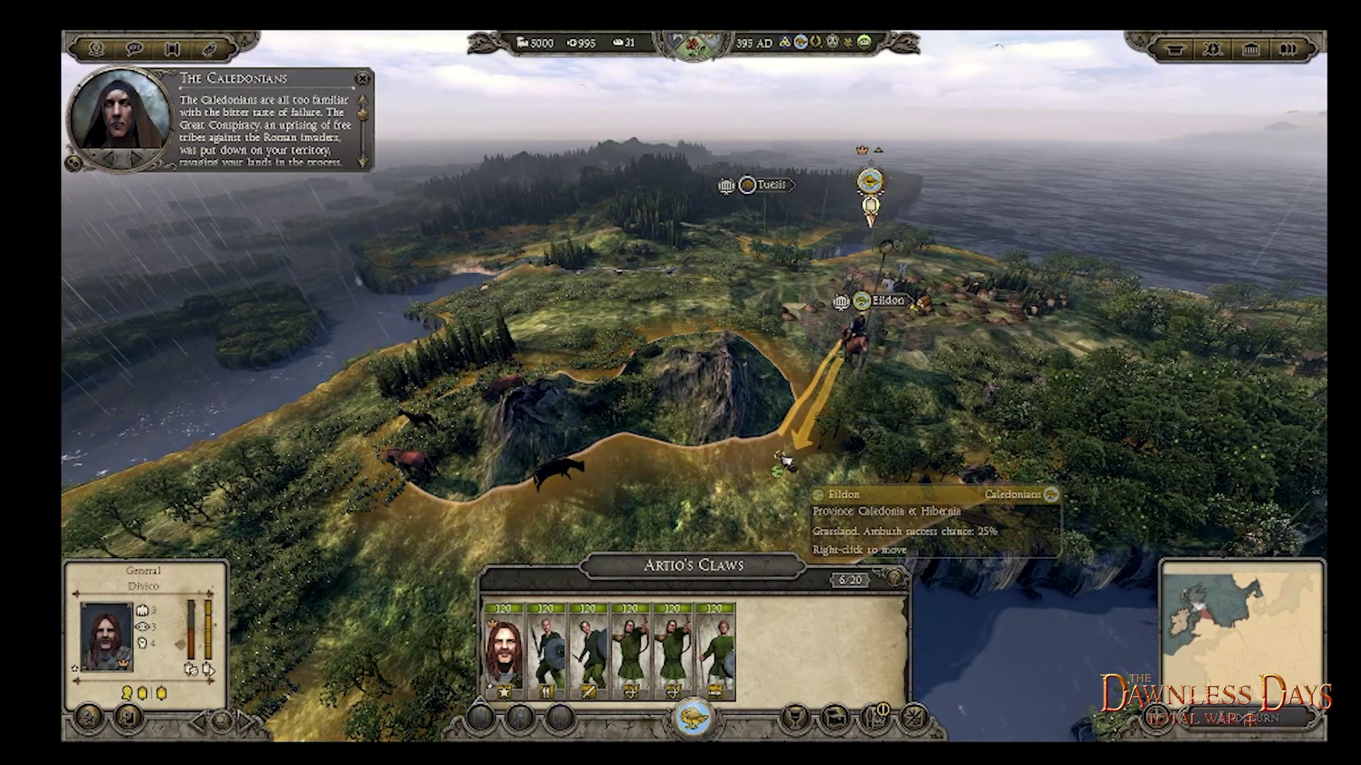